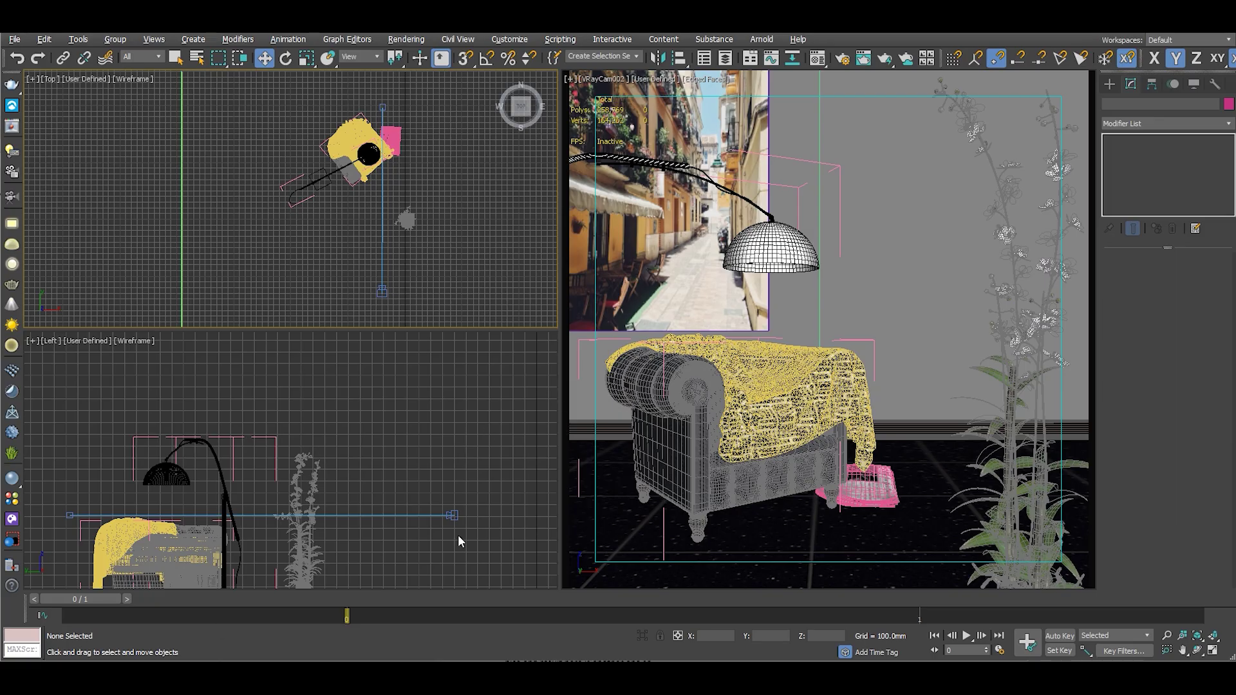
# Step: Change VRayCam002's Color & Exposure white balance from D65 to Neutral, then deselect the camera
pyautogui.click(451, 513)
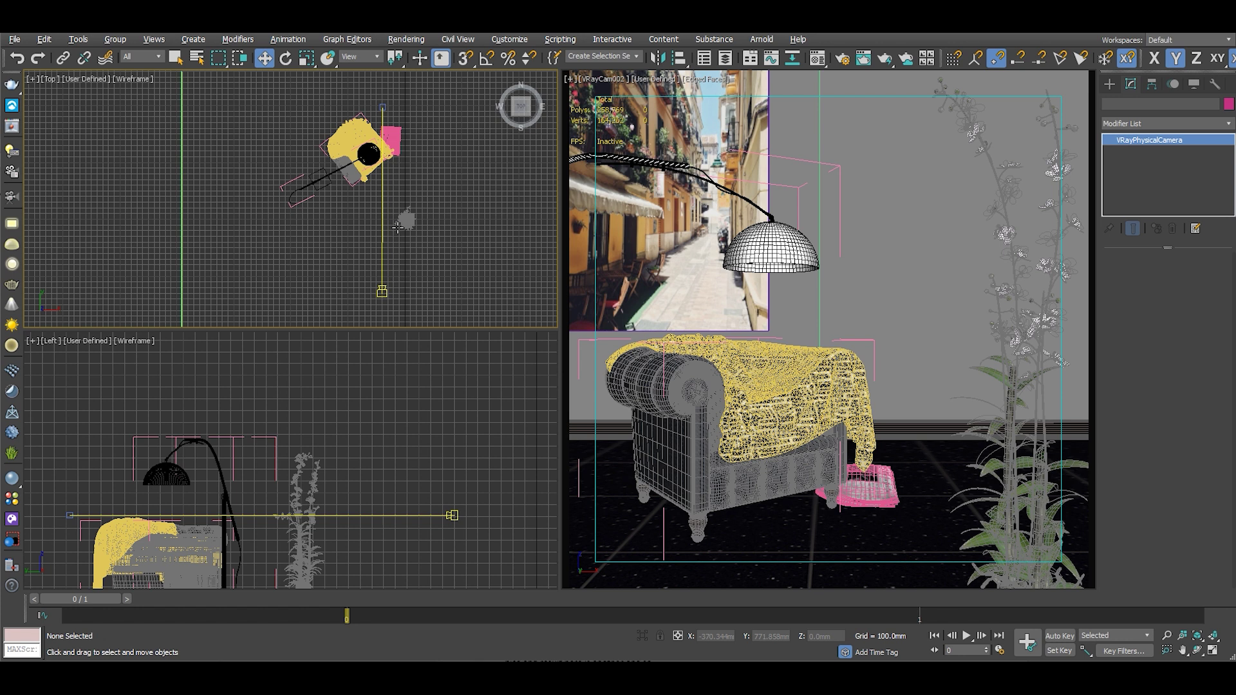
pyautogui.scroll(-2, 399, 218)
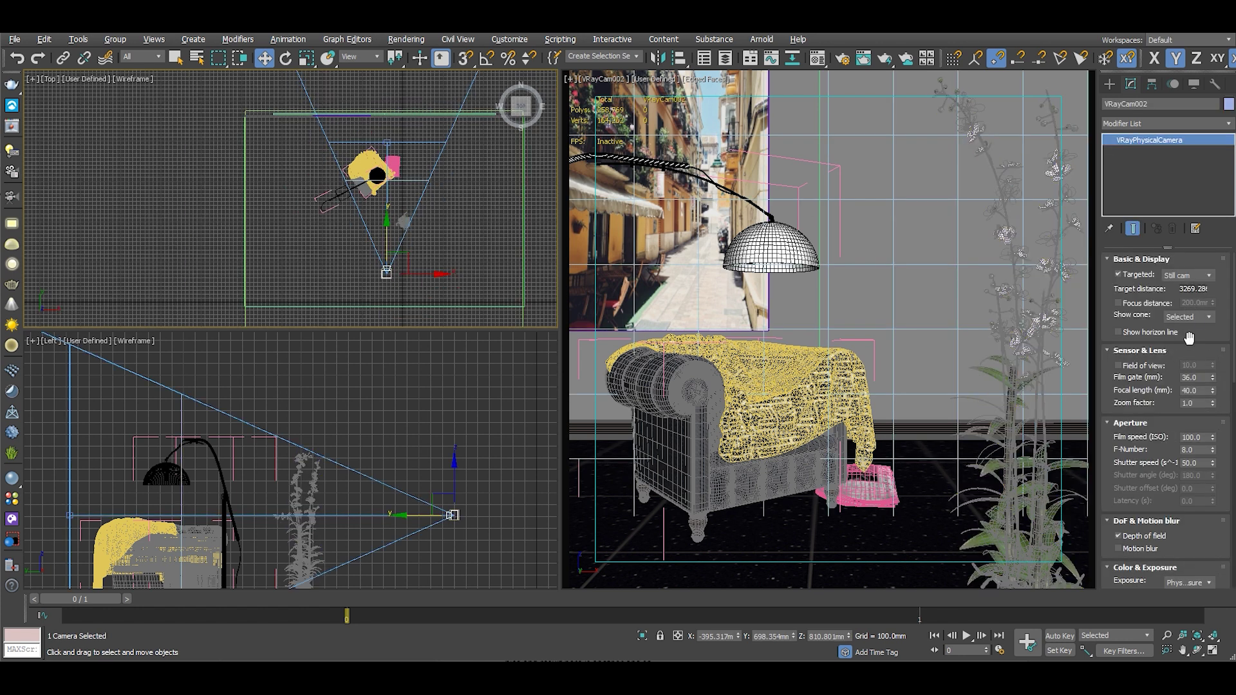
pyautogui.moveTo(1189, 341); pyautogui.dragTo(1205, 202)
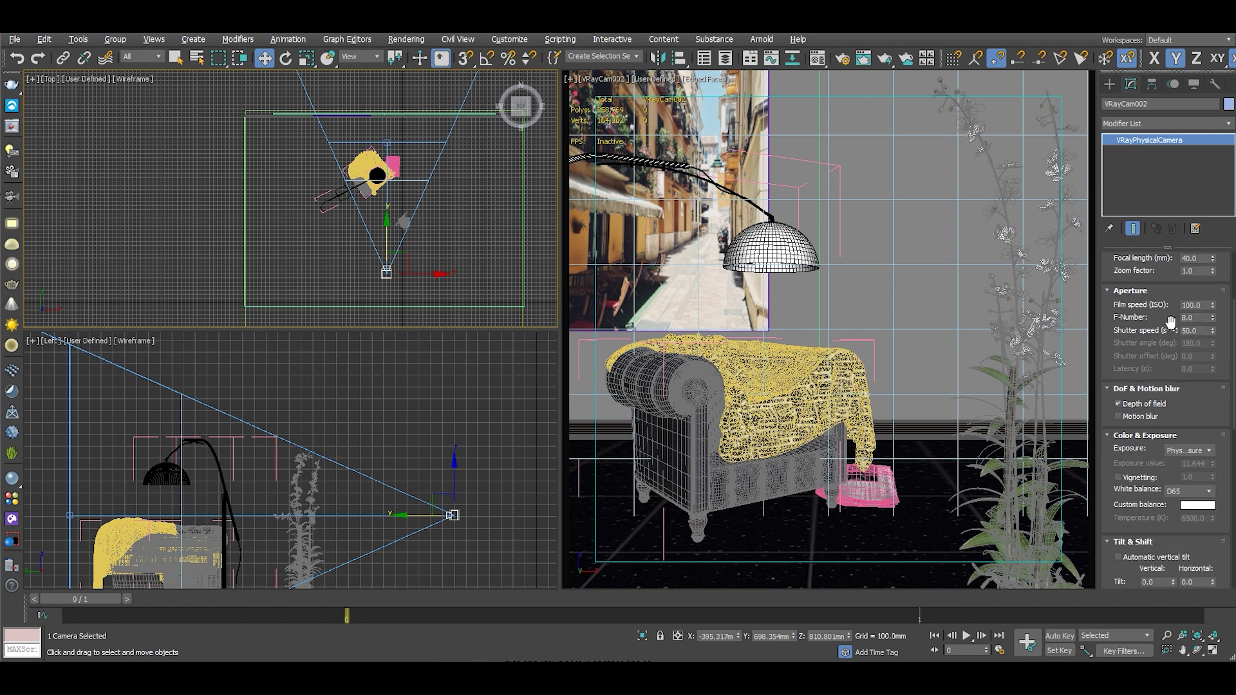
pyautogui.moveTo(1179, 363); pyautogui.dragTo(1175, 267)
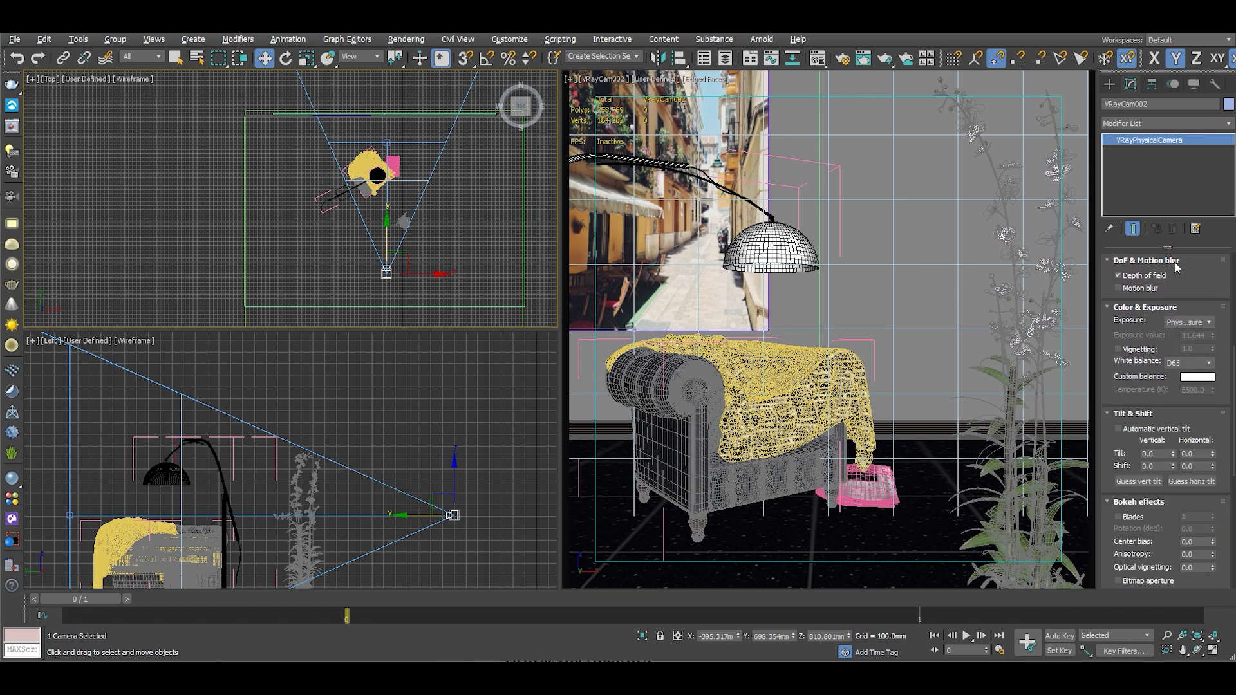
pyautogui.click(1198, 363)
pyautogui.click(1195, 391)
pyautogui.click(475, 266)
# Step: Enlarge the Top viewport to most of the screen height and recentre the scene
pyautogui.scroll(5, 418, 212)
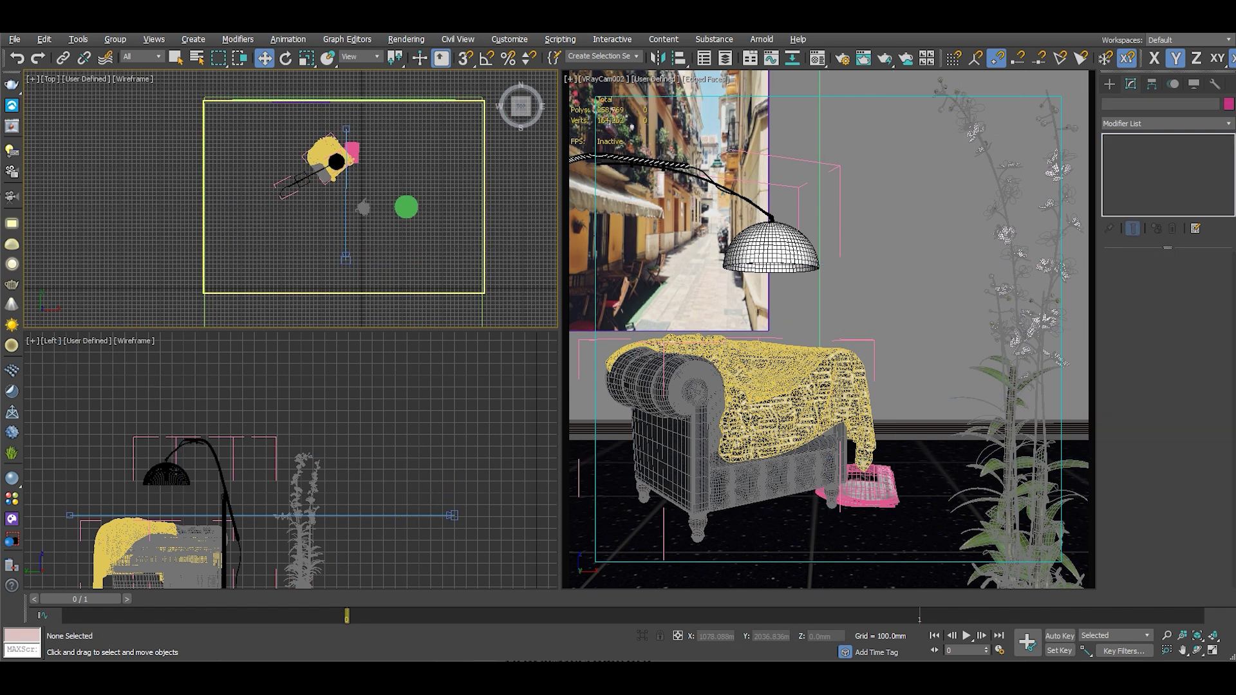
pyautogui.scroll(-5, 347, 197)
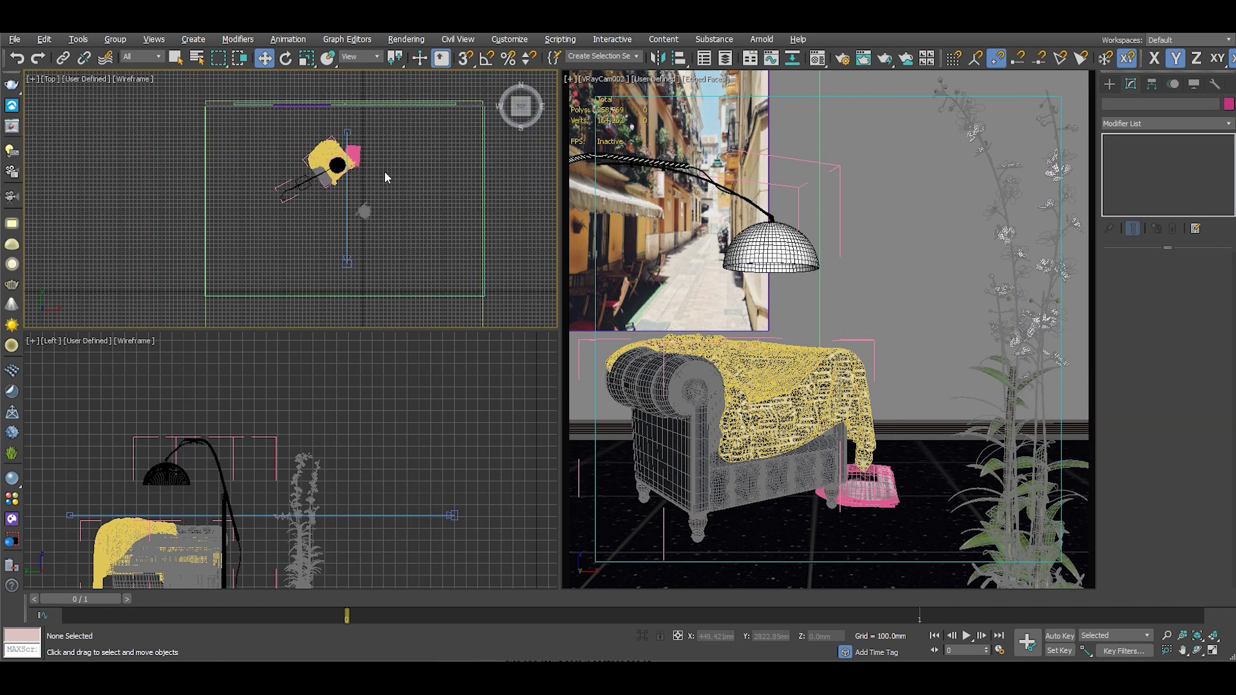
pyautogui.moveTo(371, 329); pyautogui.dragTo(373, 565)
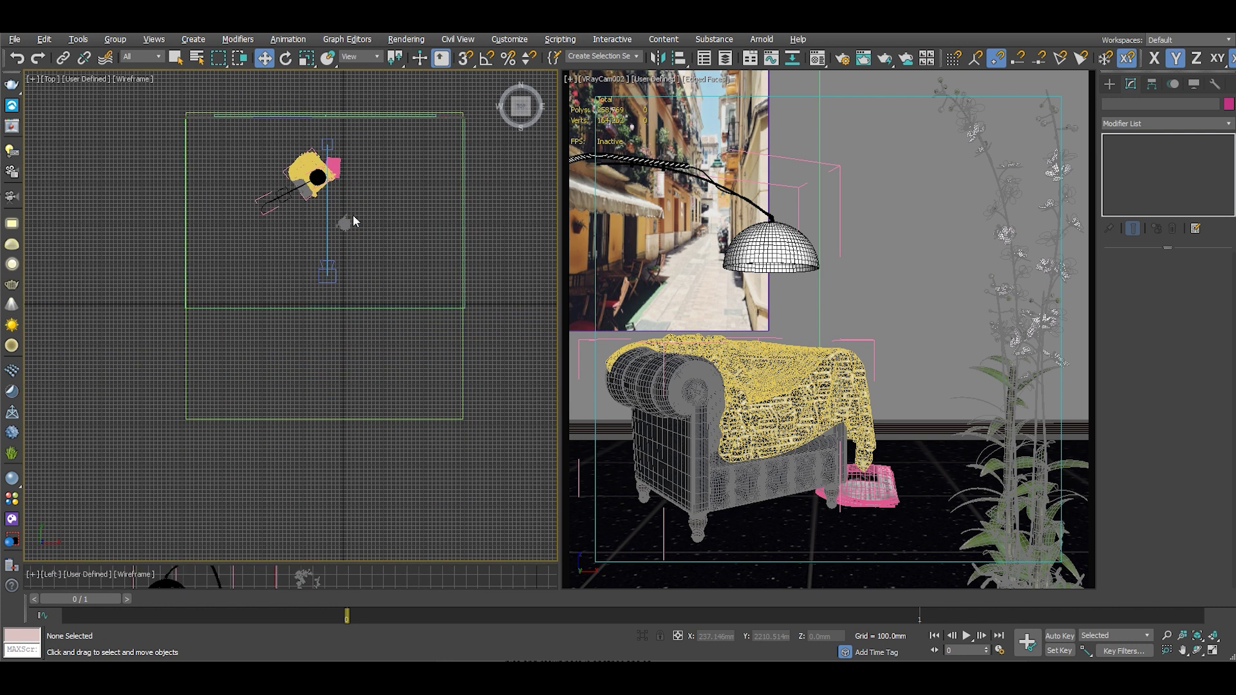
pyautogui.moveTo(352, 215); pyautogui.dragTo(363, 228, button='middle')
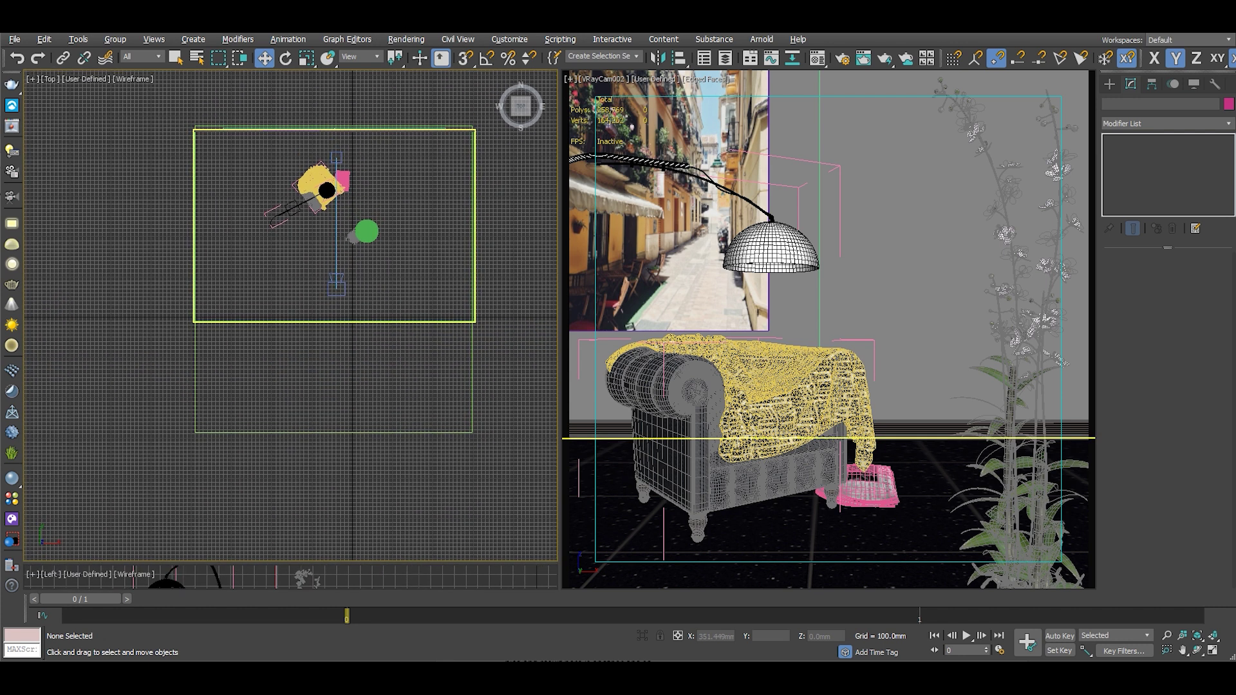
# Step: Choose VRayLight from the Create panel's VRay lights
pyautogui.click(1109, 83)
pyautogui.click(1165, 121)
pyautogui.click(1146, 158)
pyautogui.click(1132, 160)
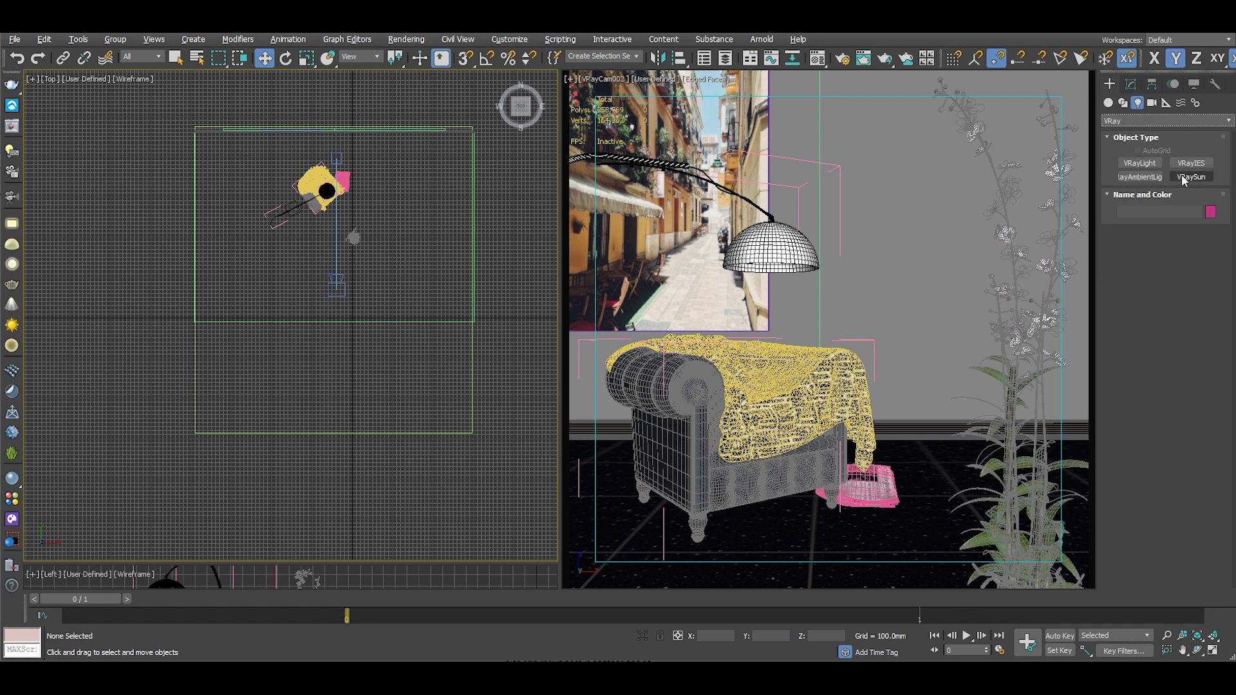
pyautogui.click(1141, 164)
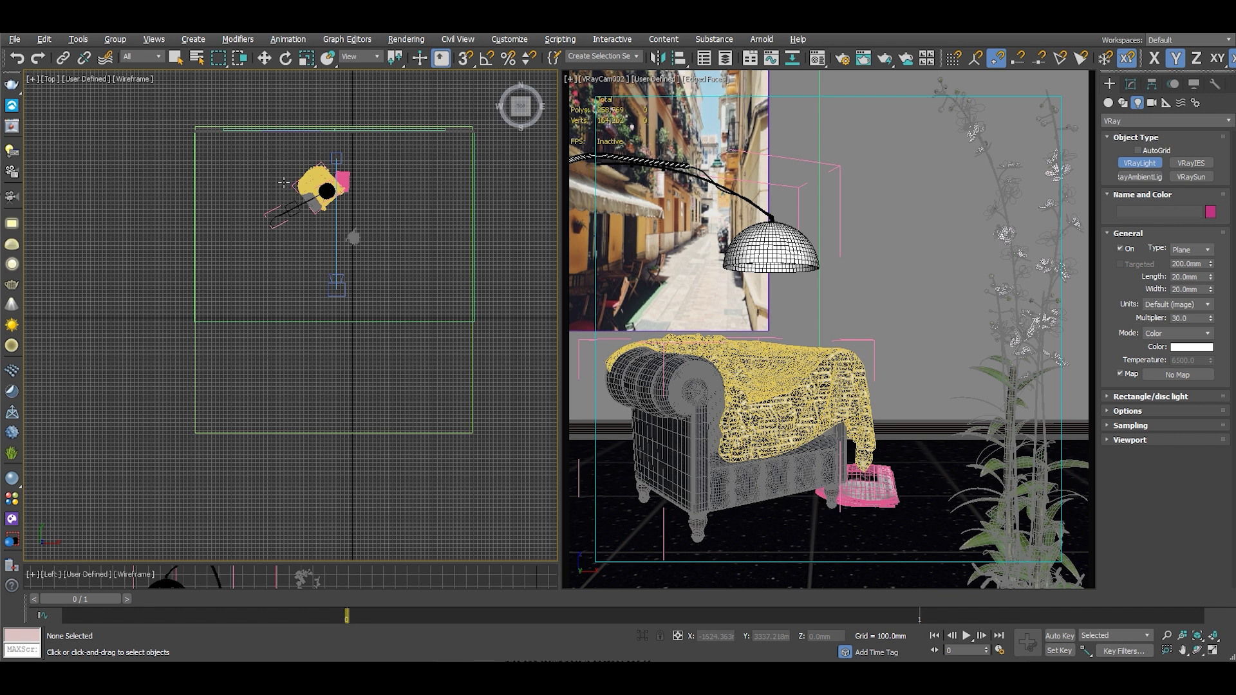
# Step: Draw a plane VRayLight over the armchair and lamp and raise it well above them
pyautogui.moveTo(274, 164); pyautogui.dragTo(382, 219)
pyautogui.moveTo(335, 565); pyautogui.dragTo(334, 312)
pyautogui.rightClick(332, 391)
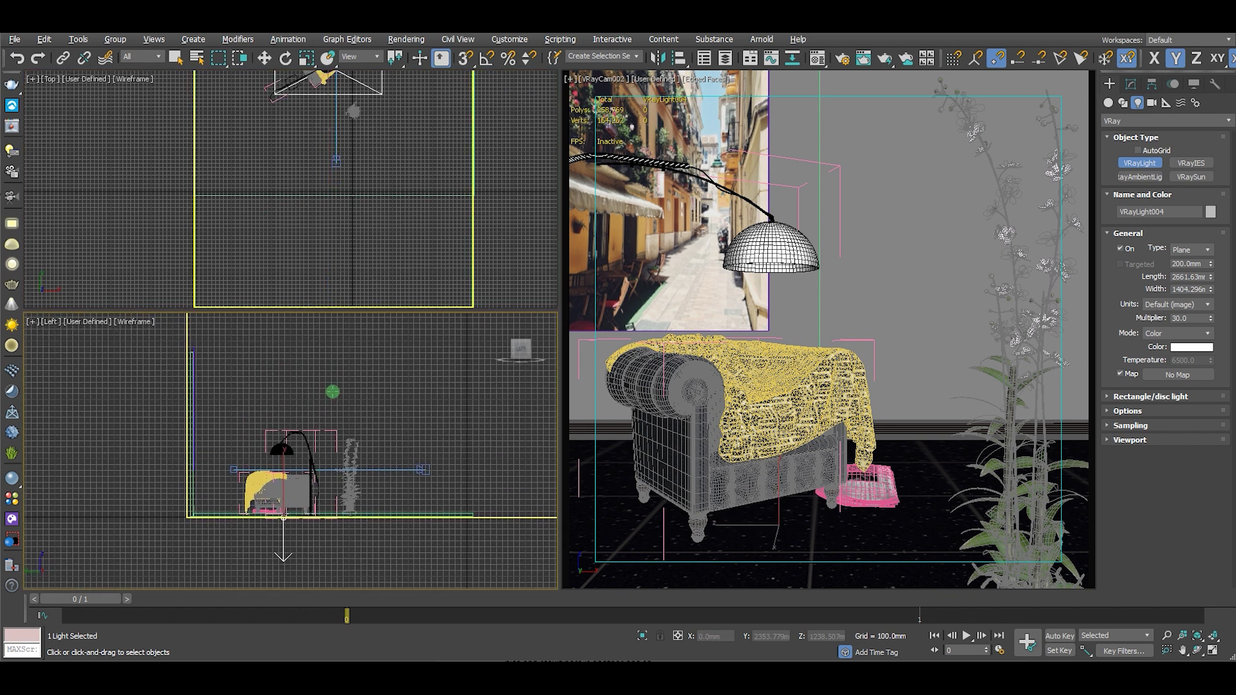
pyautogui.scroll(-3, 357, 420)
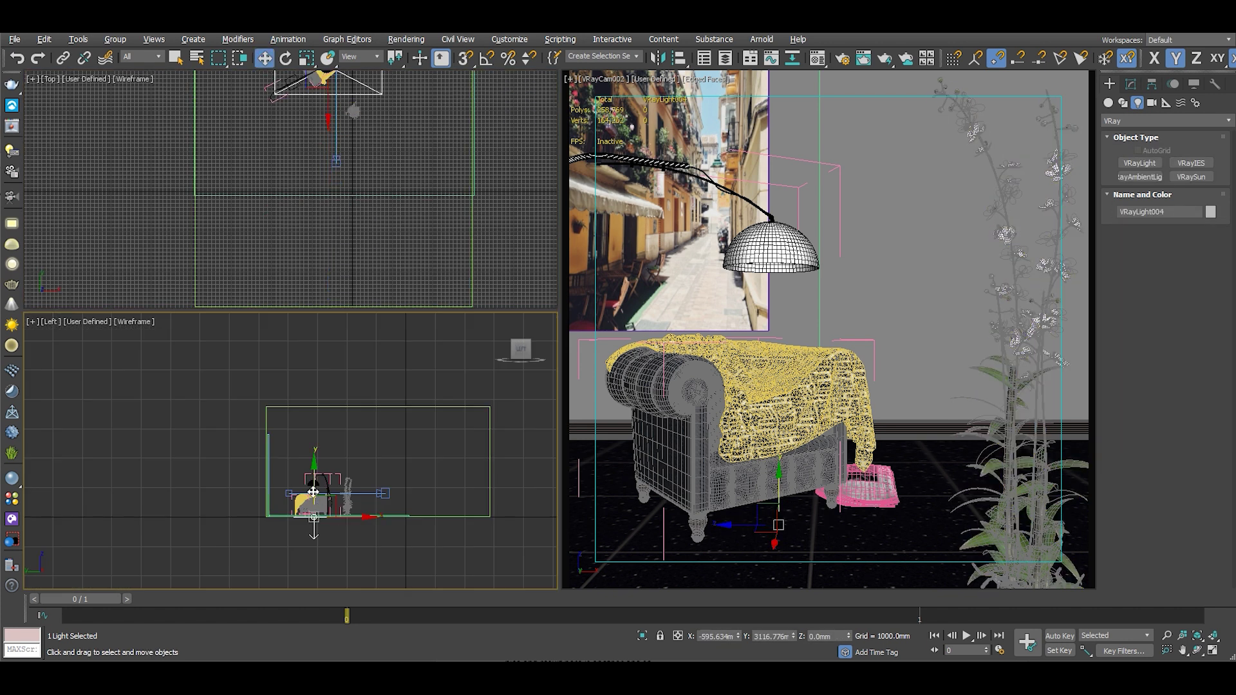
pyautogui.moveTo(314, 491); pyautogui.dragTo(313, 423)
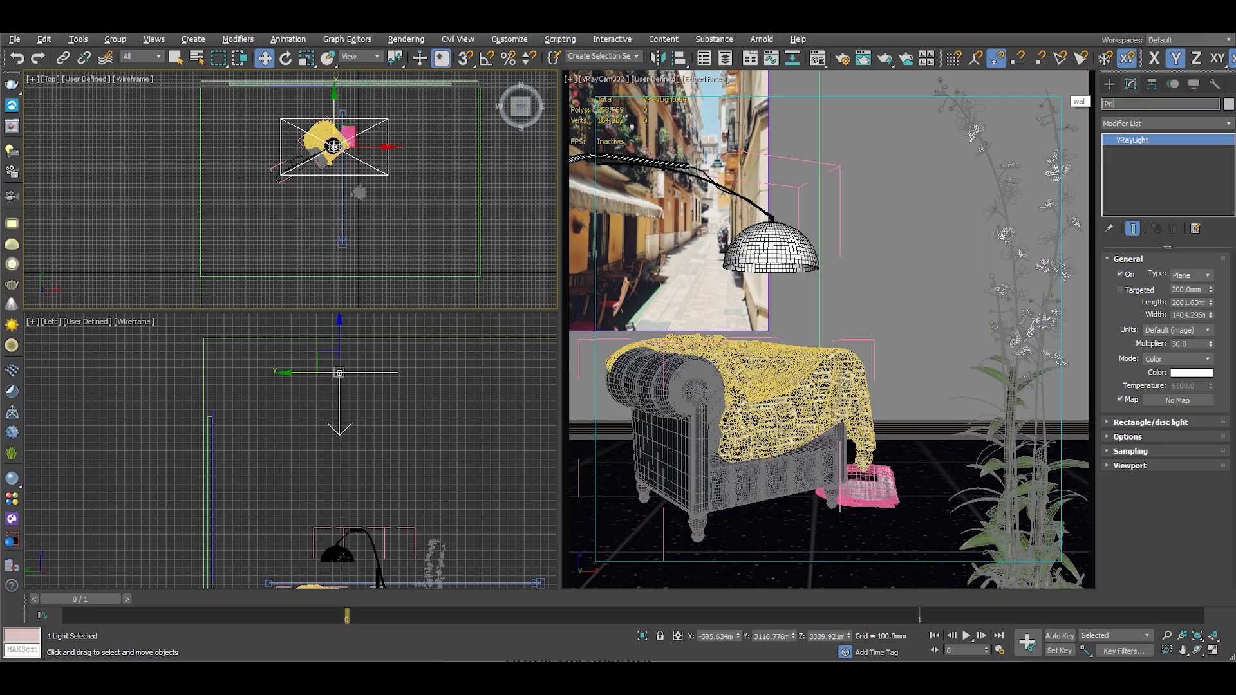
# Step: Name the light Primary Light, with Temperature colour mode and Radiant power (W) units
pyautogui.write('mary Li')
pyautogui.write('ght')
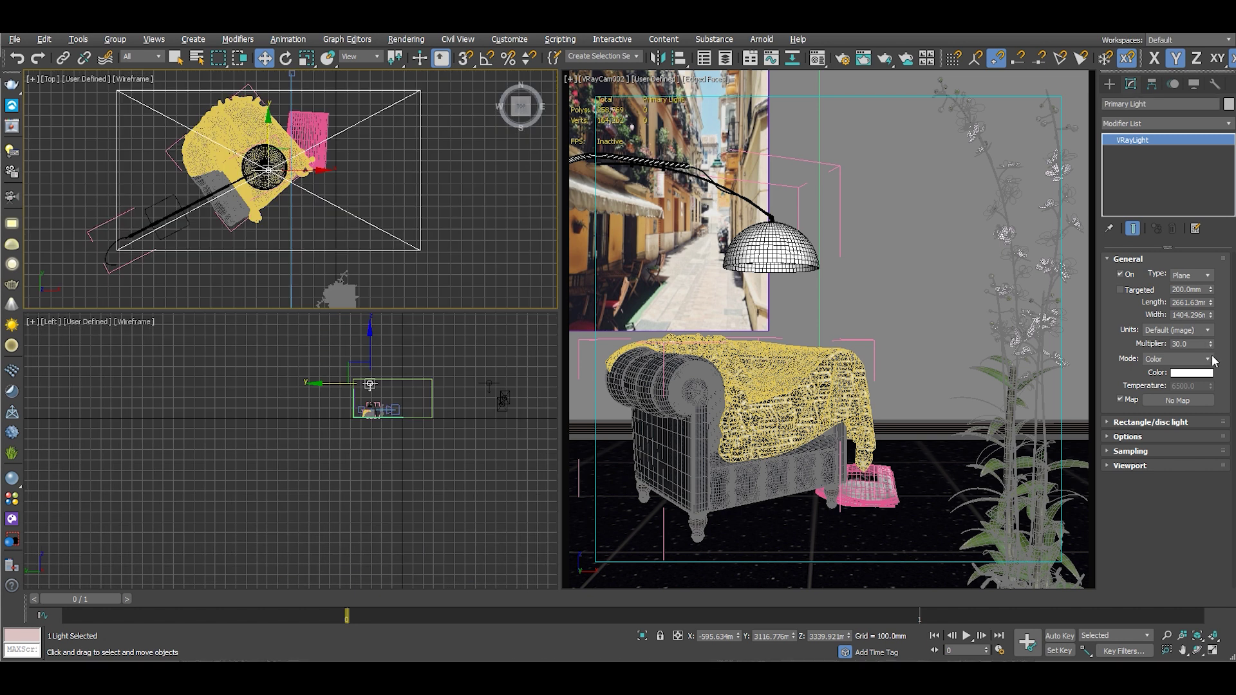
pyautogui.click(1208, 358)
pyautogui.click(1168, 379)
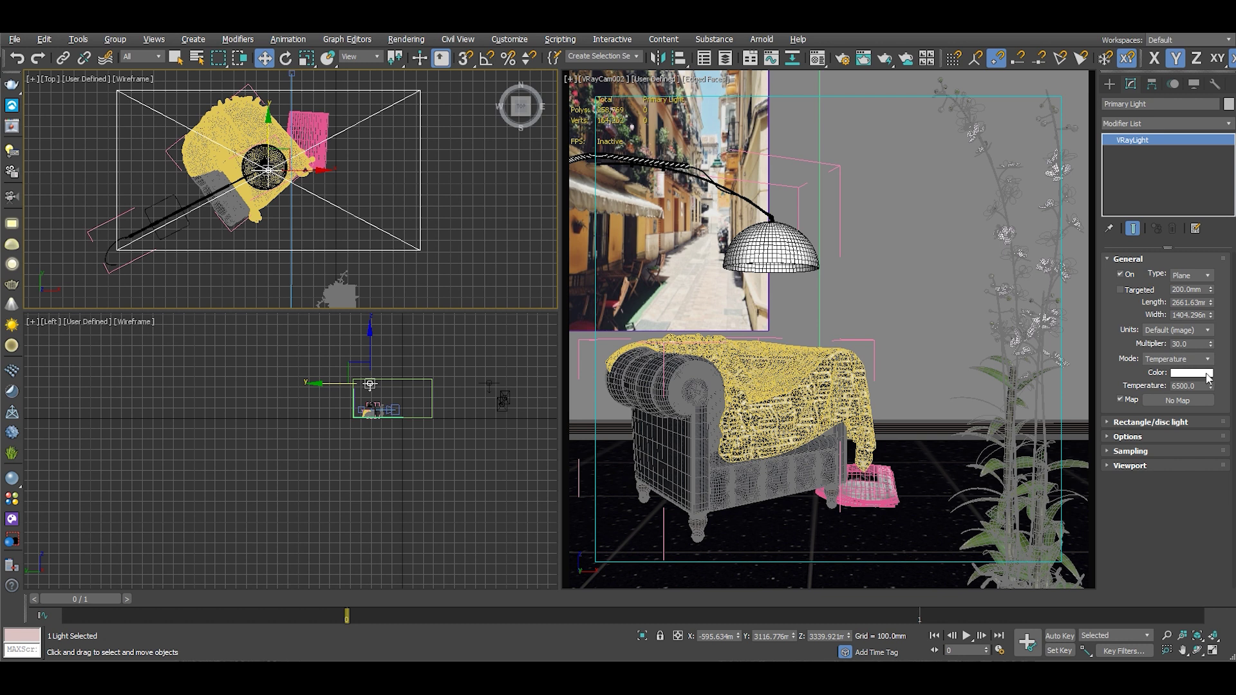
pyautogui.click(1208, 331)
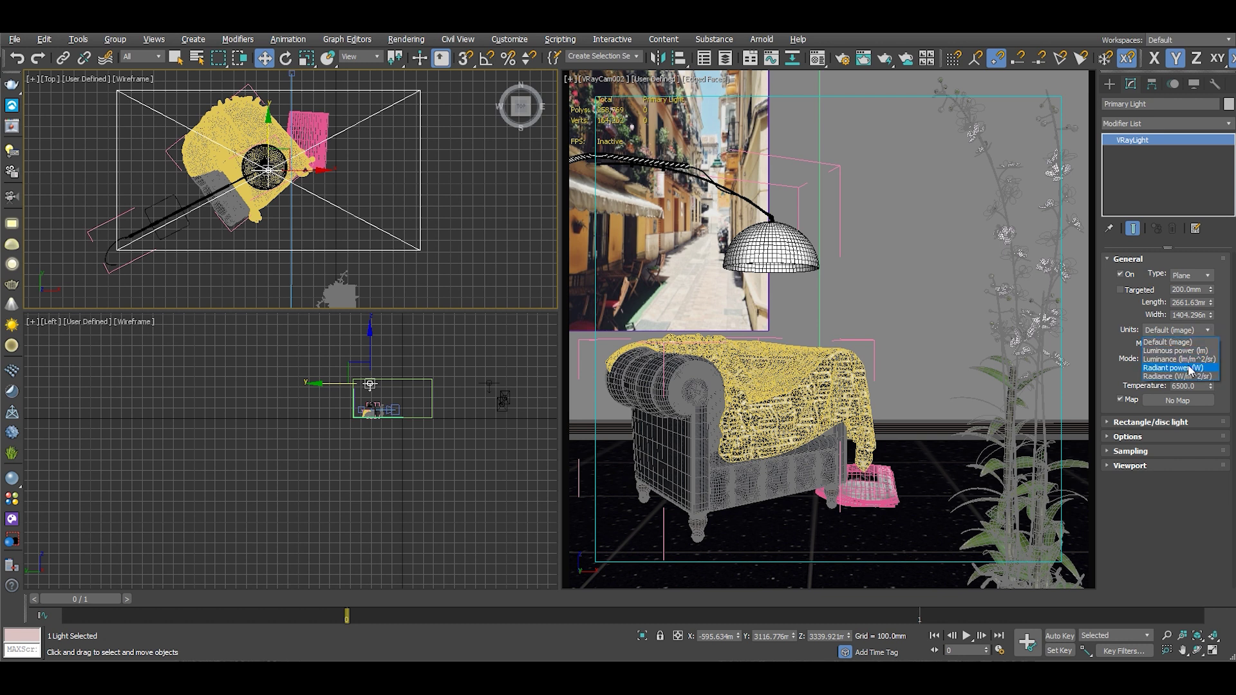
pyautogui.click(414, 238)
pyautogui.scroll(-3, 413, 238)
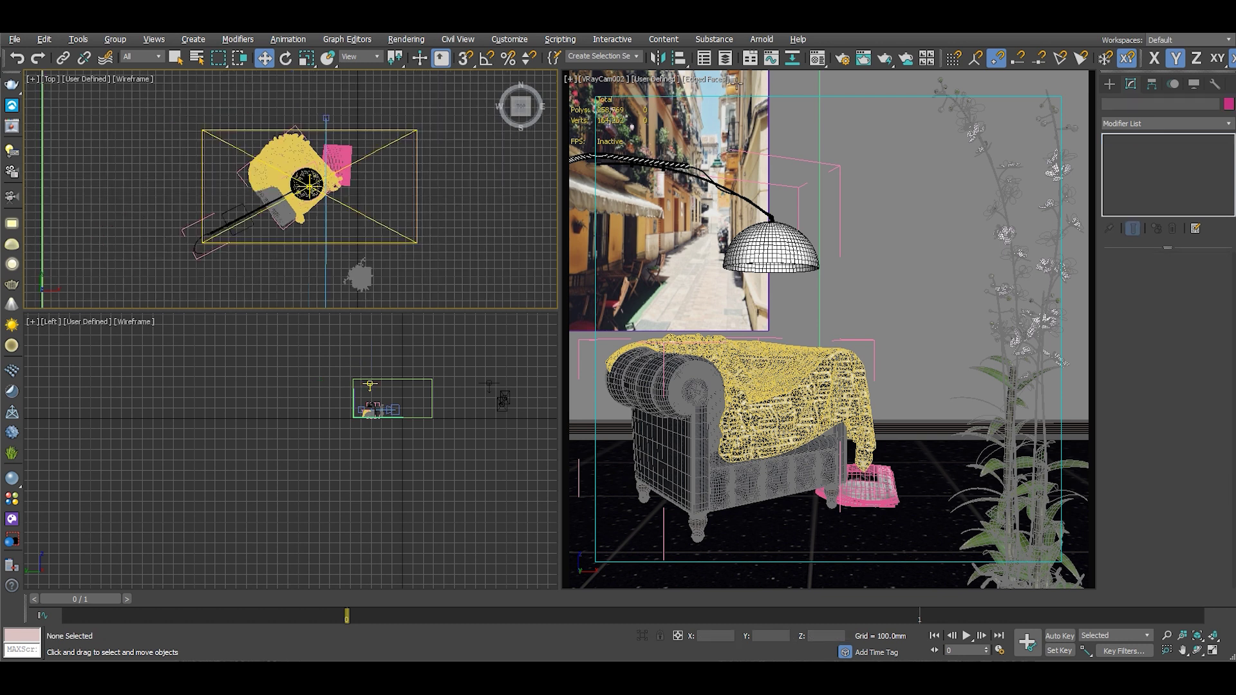
# Step: In Render Setup, override all materials with Material #12 as an instance and start IPR
pyautogui.click(843, 59)
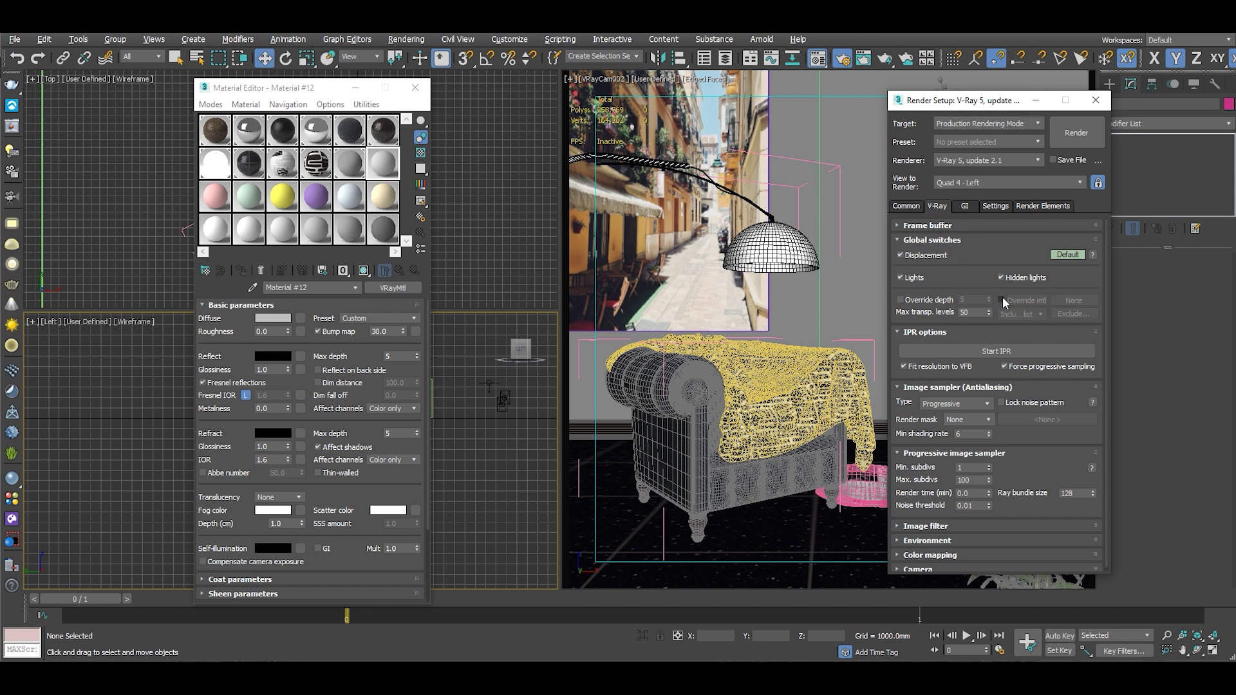
pyautogui.click(1003, 300)
pyautogui.click(384, 169)
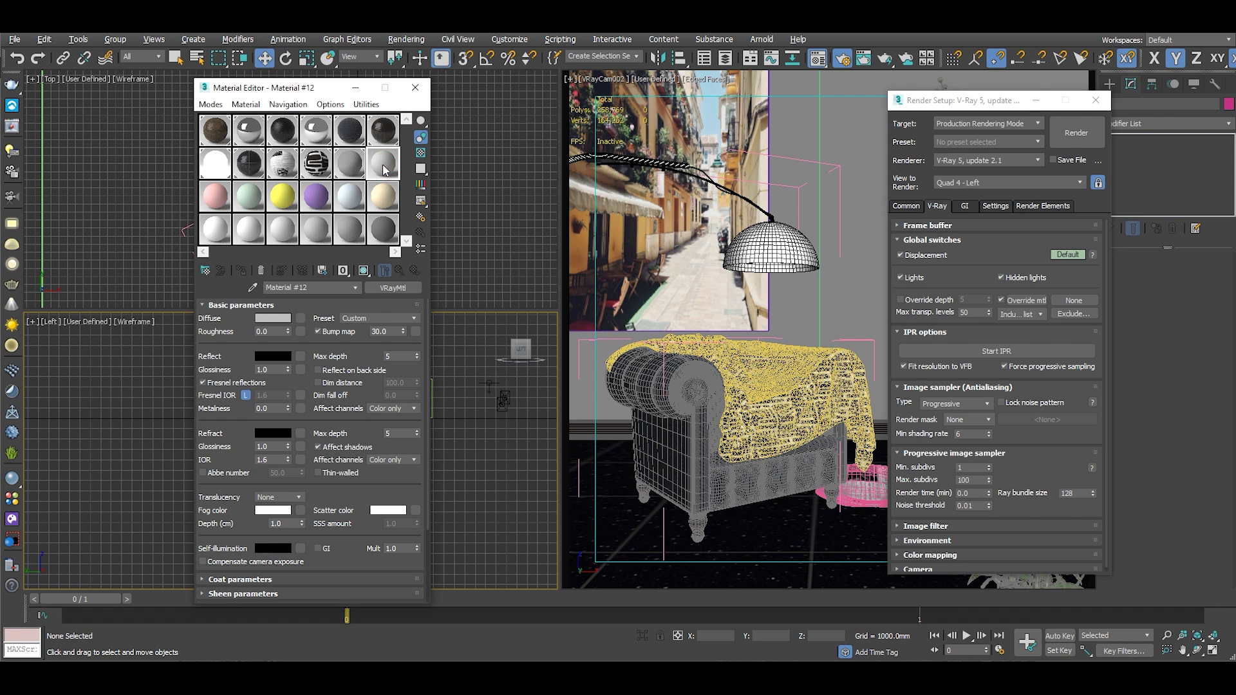
pyautogui.moveTo(383, 170); pyautogui.dragTo(1066, 301)
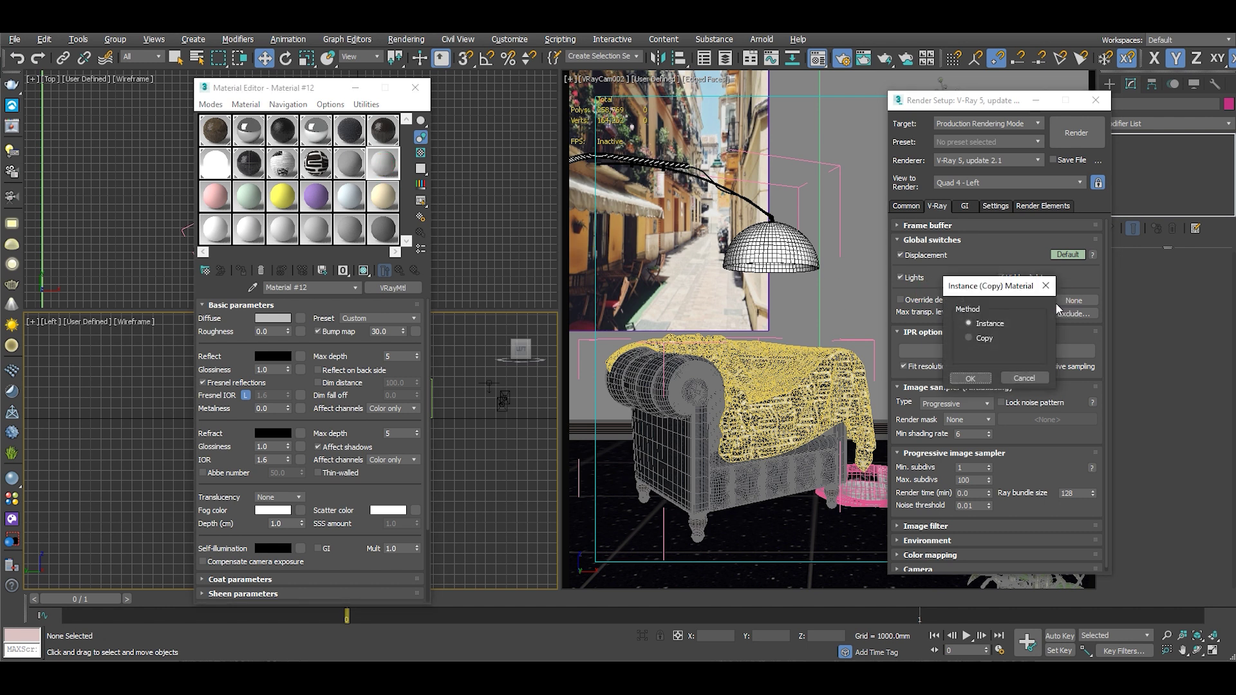
pyautogui.click(995, 373)
pyautogui.click(964, 353)
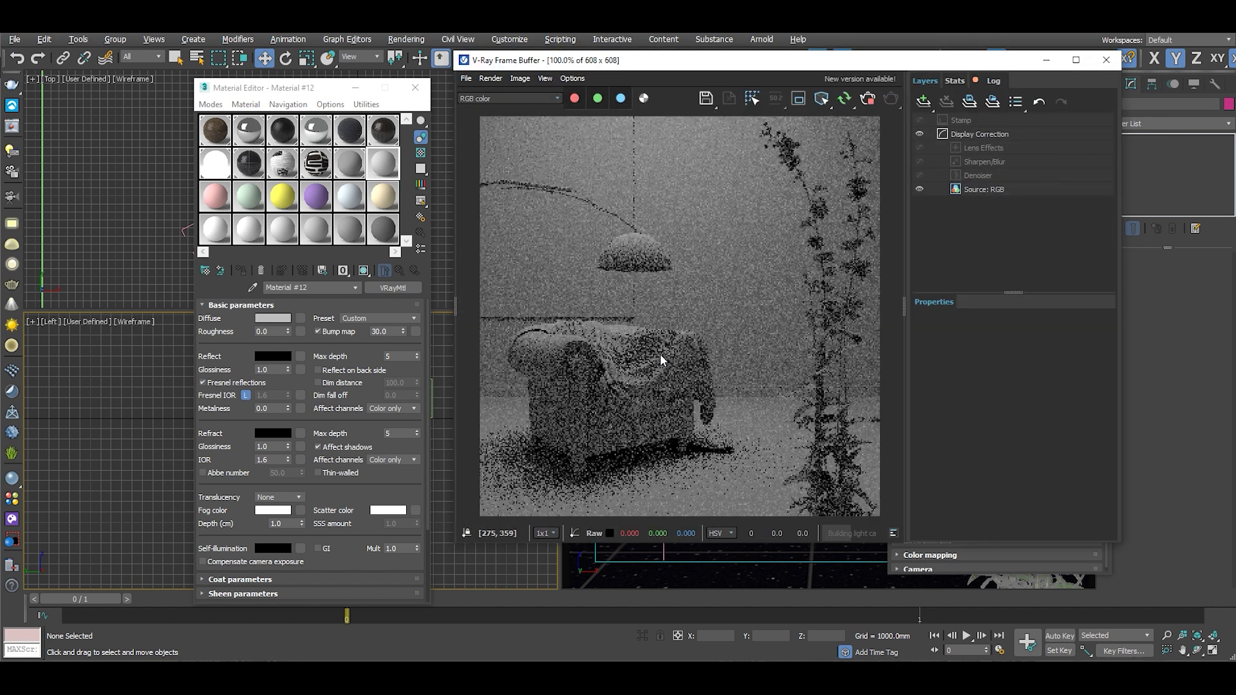
# Step: Move the Material Editor and V-Ray Frame Buffer windows aside to reveal the scene
pyautogui.scroll(-1, 654, 318)
pyautogui.scroll(1, 654, 311)
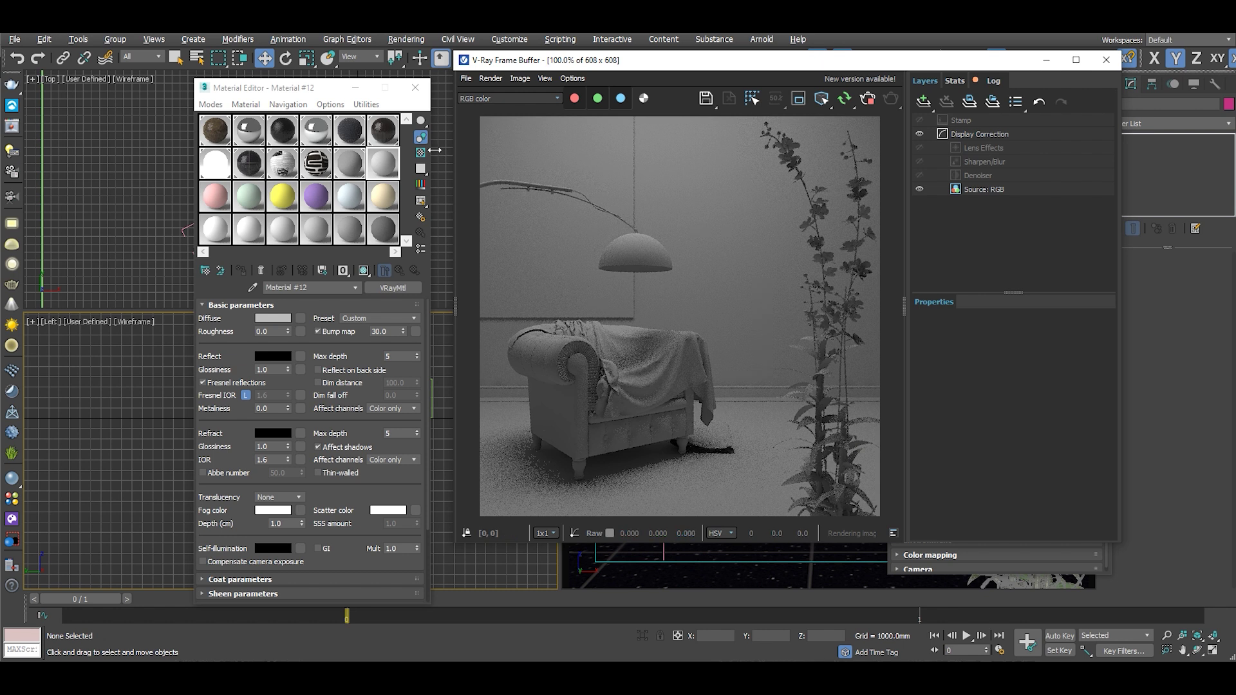
pyautogui.moveTo(312, 84); pyautogui.dragTo(220, 239)
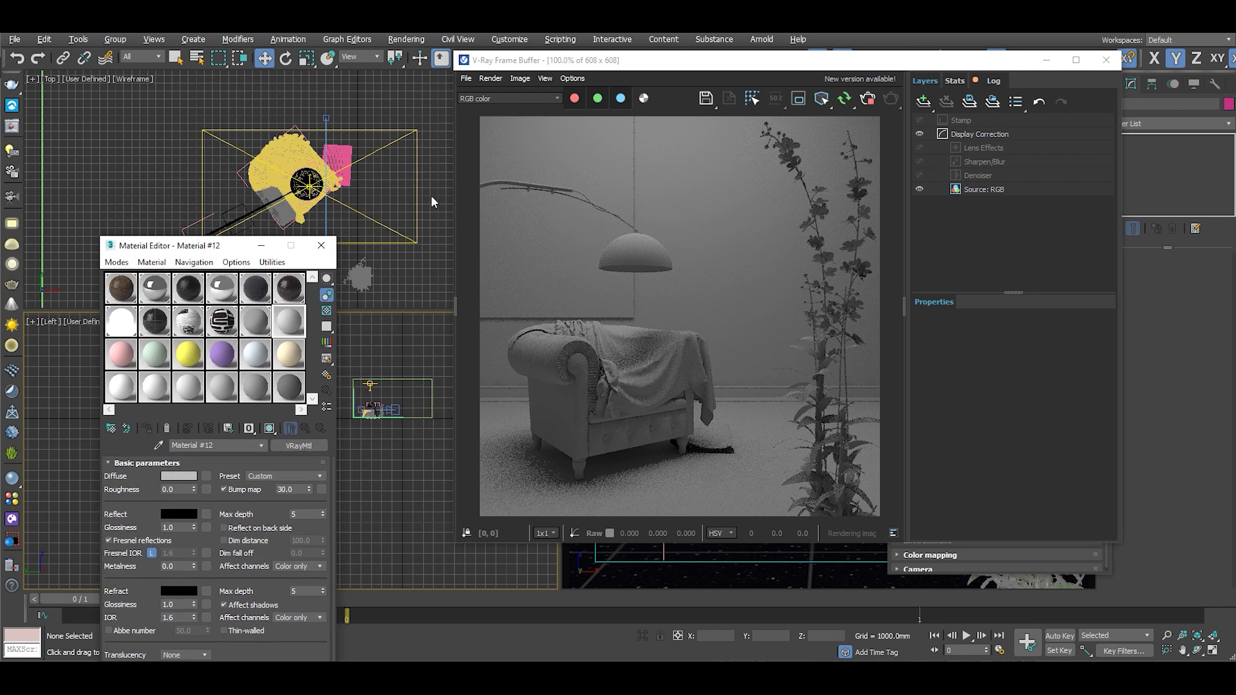
pyautogui.moveTo(628, 61); pyautogui.dragTo(603, 255)
# Step: Close the Material Editor, select Primary Light and set its multiplier to 250
pyautogui.click(319, 247)
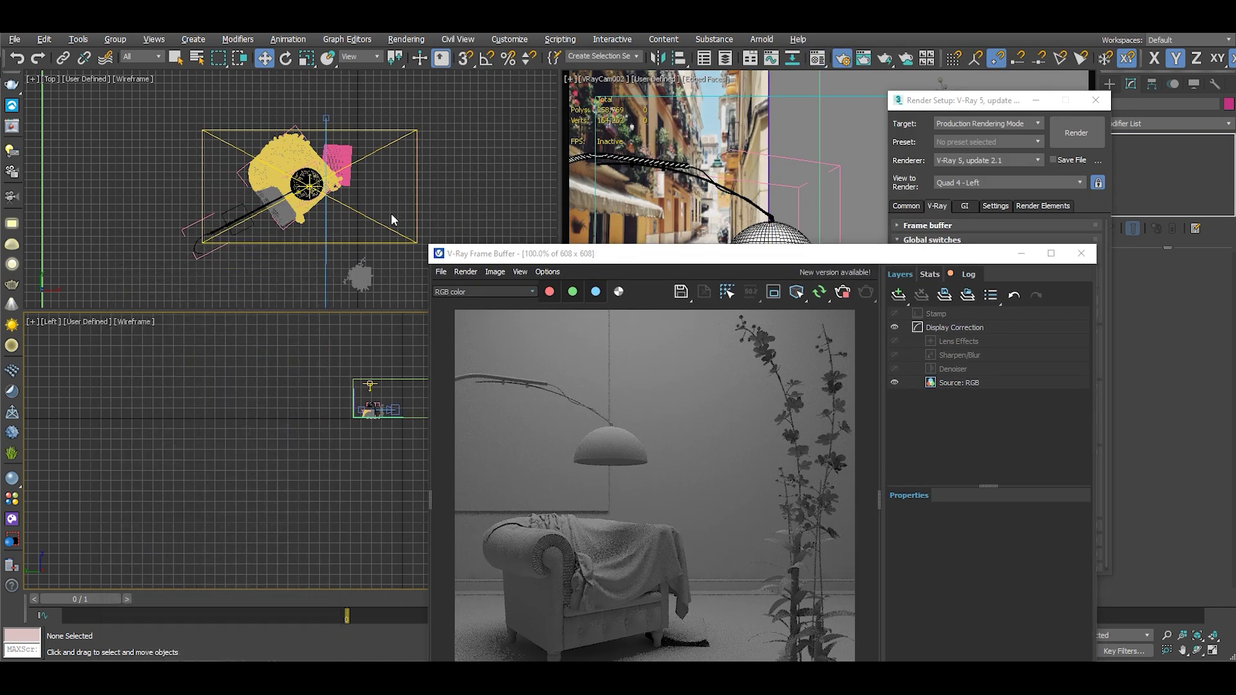
pyautogui.click(379, 223)
pyautogui.moveTo(788, 262); pyautogui.dragTo(674, 164)
pyautogui.doubleClick(1186, 342)
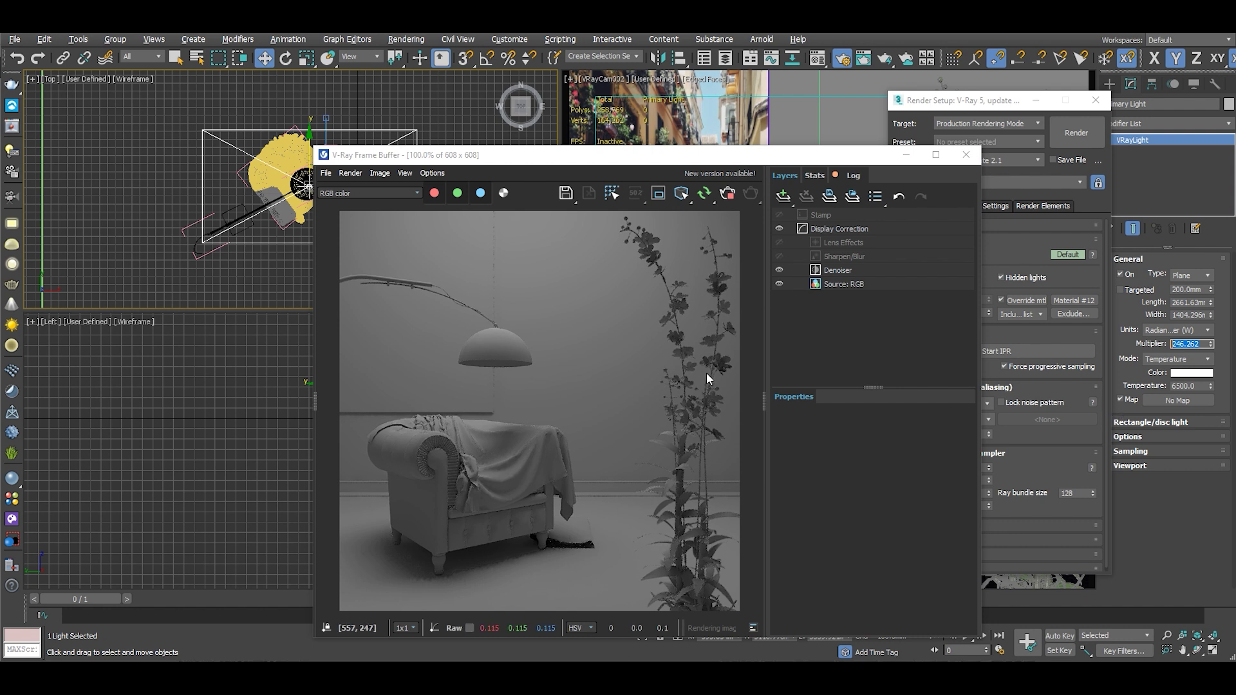
pyautogui.write('250')
pyautogui.press('Return')
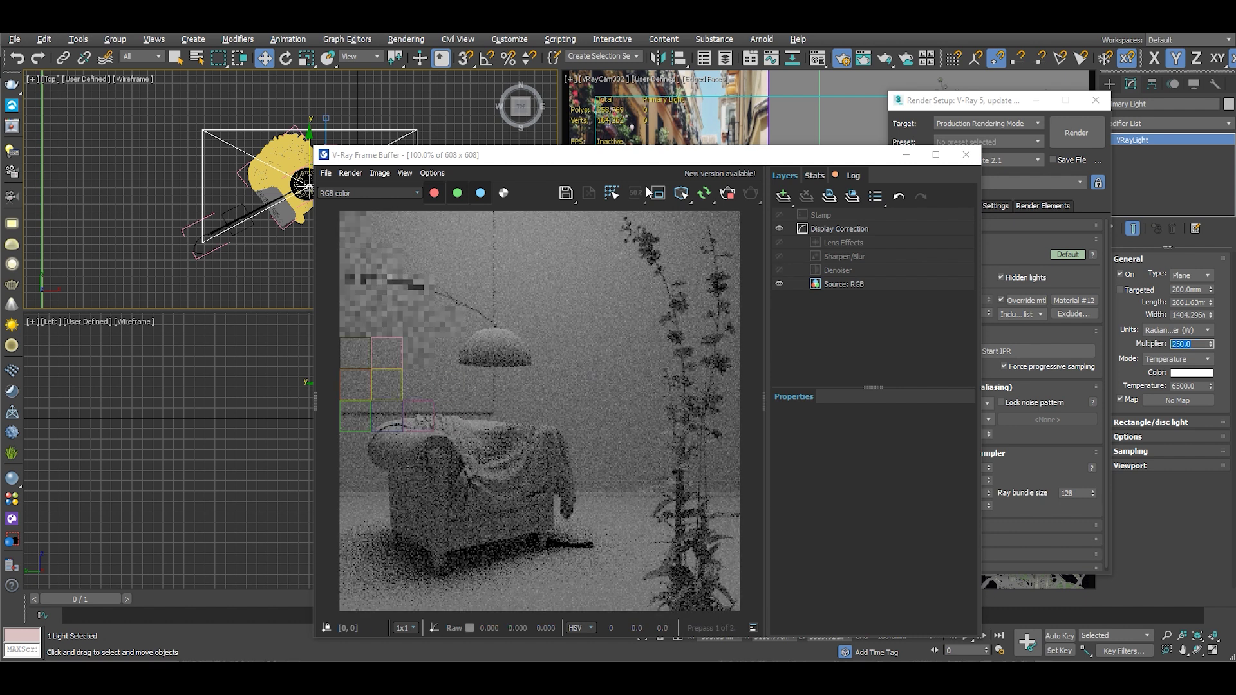
# Step: Raise the render window and reselect Primary Light's multiplier value for editing
pyautogui.moveTo(653, 154); pyautogui.dragTo(680, 103)
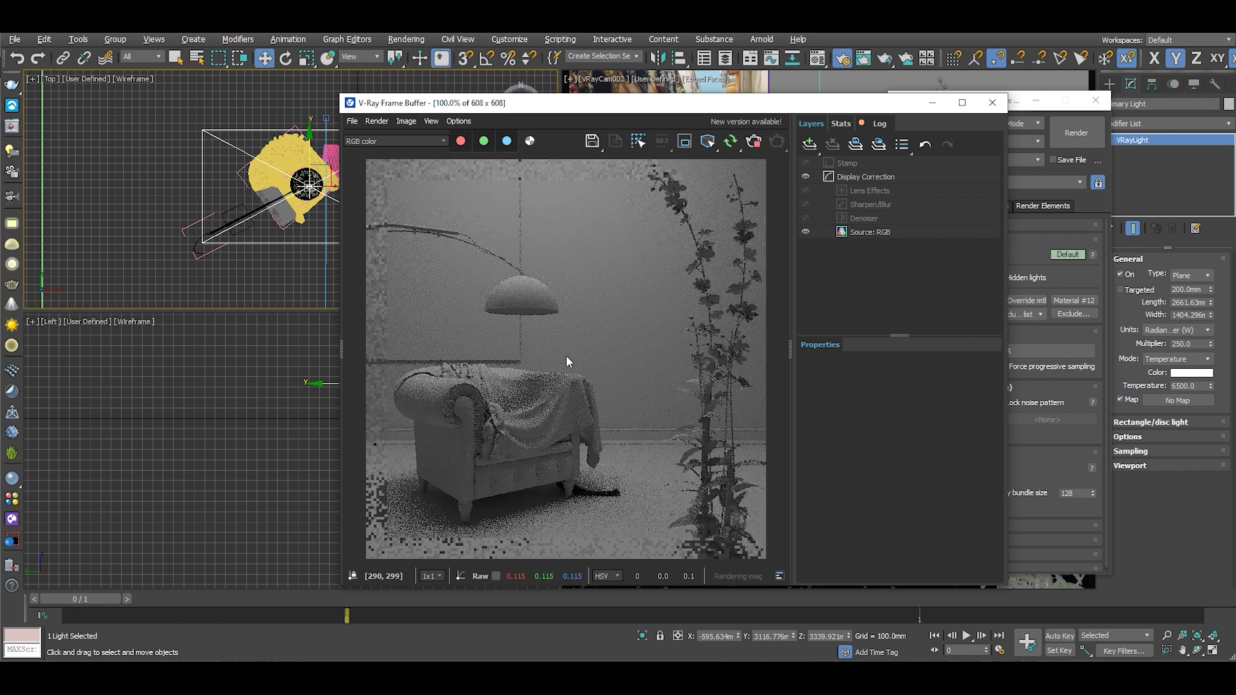
pyautogui.scroll(-1, 566, 355)
pyautogui.scroll(1, 565, 358)
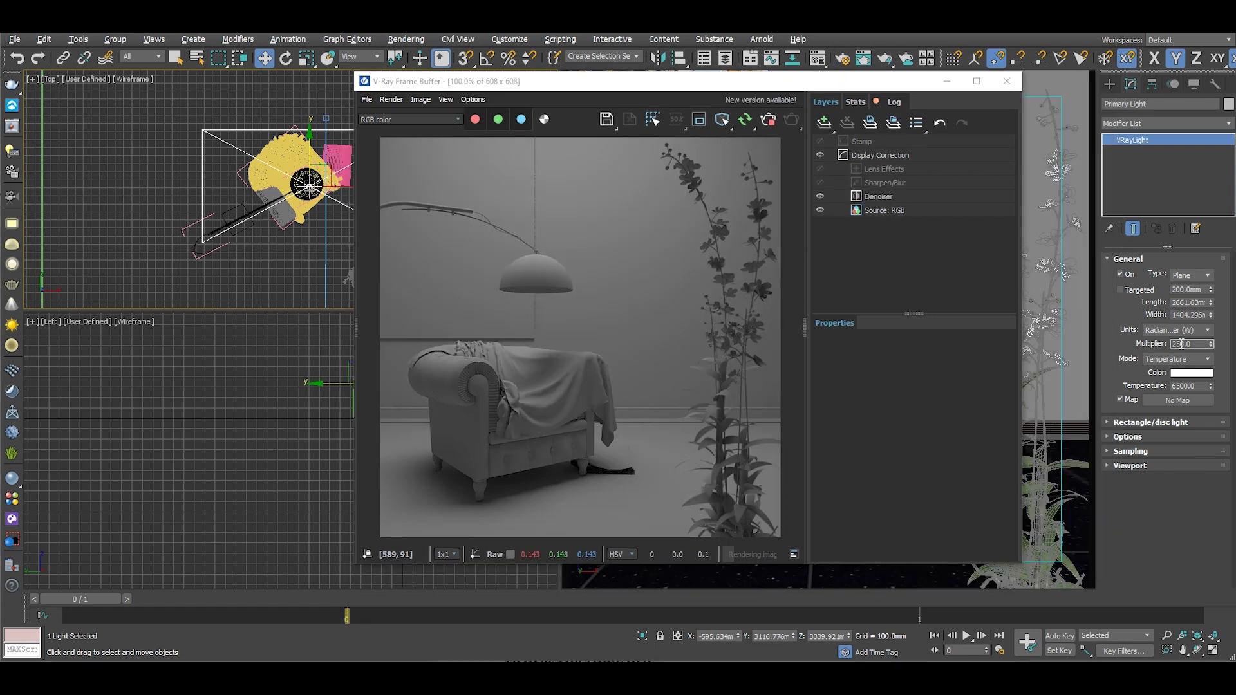
pyautogui.doubleClick(1182, 343)
# Step: Set Primary Light's multiplier to 500 and let the brighter render refine
pyautogui.write('500')
pyautogui.press('Return')
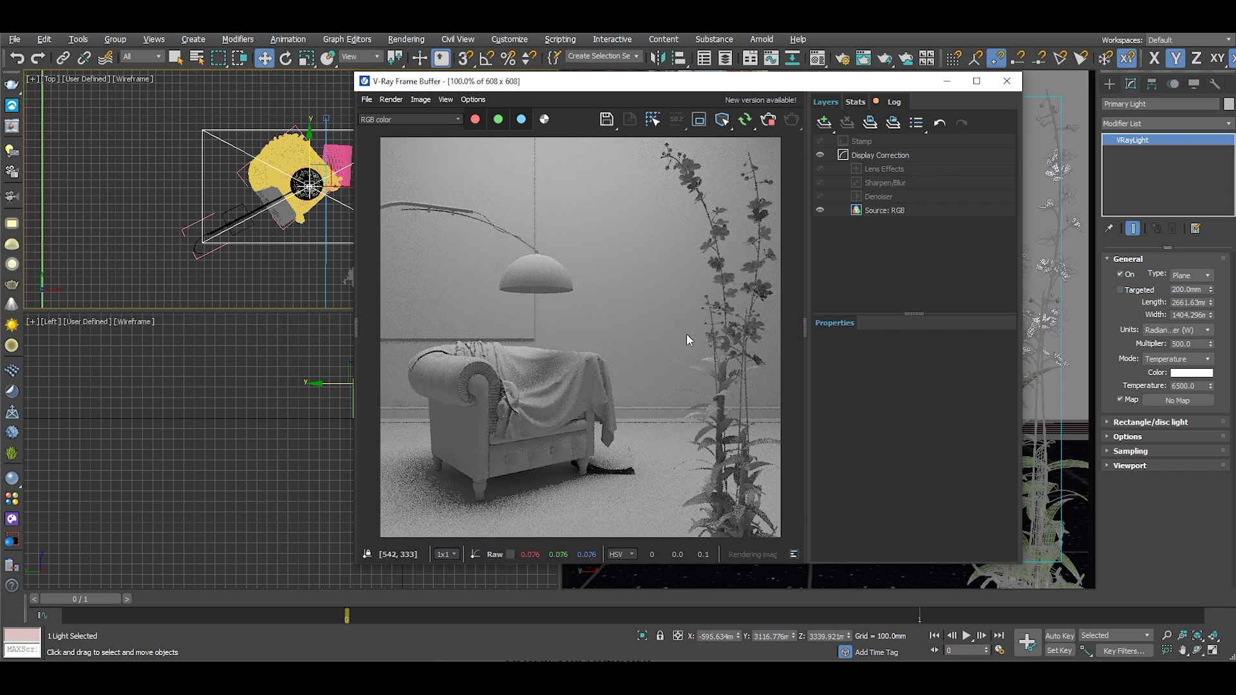
pyautogui.scroll(-2, 628, 323)
pyautogui.scroll(2, 570, 322)
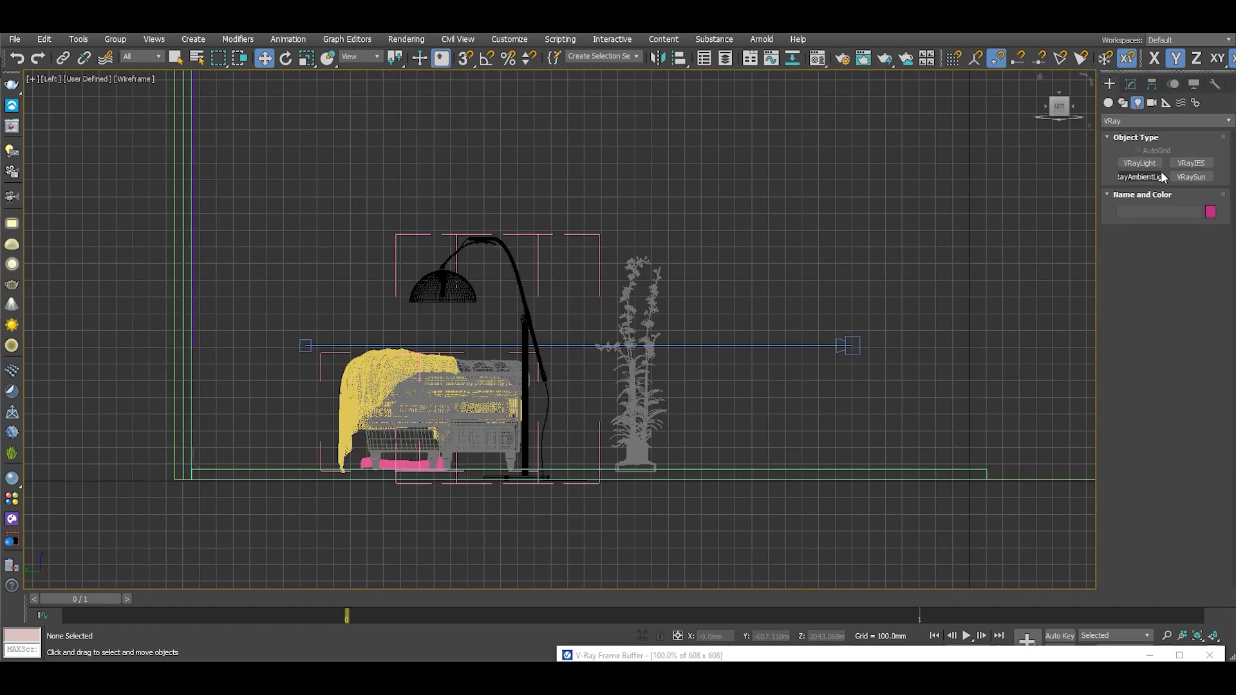
# Step: Draw a new plane VRayLight beside the plant, then maximize the Top view
pyautogui.click(1139, 163)
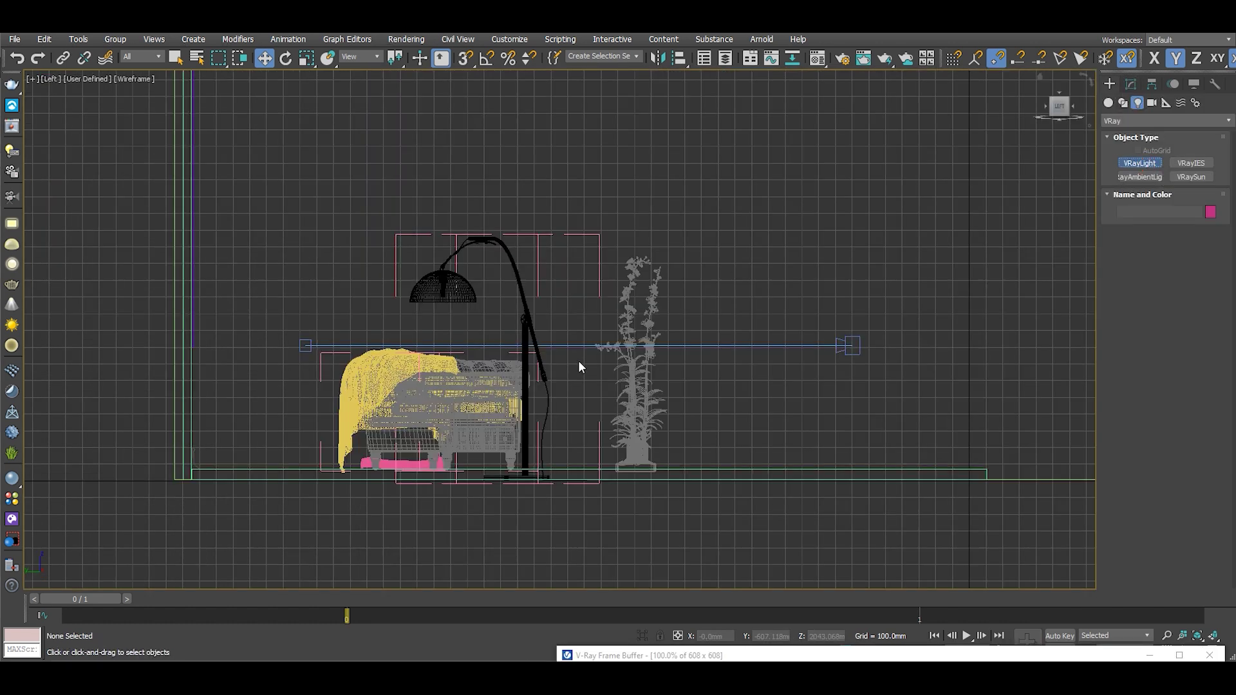
pyautogui.moveTo(556, 265); pyautogui.dragTo(641, 457)
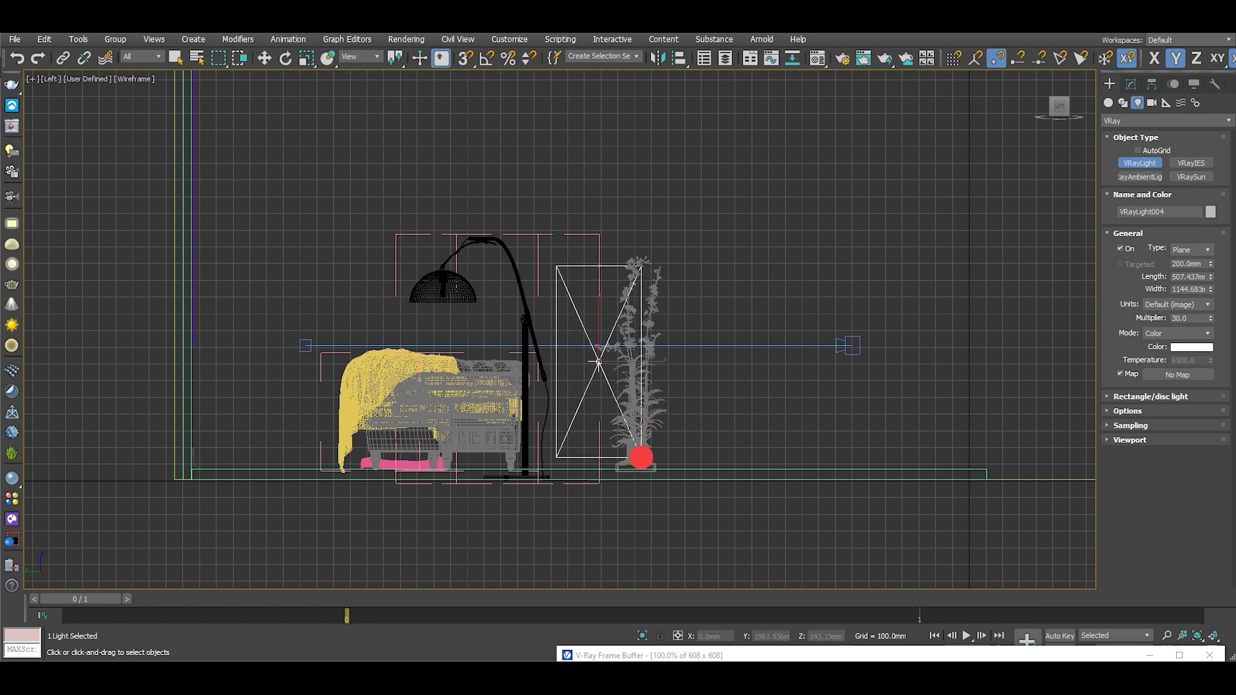
pyautogui.hotkey('alt', 'w')
pyautogui.rightClick(425, 256)
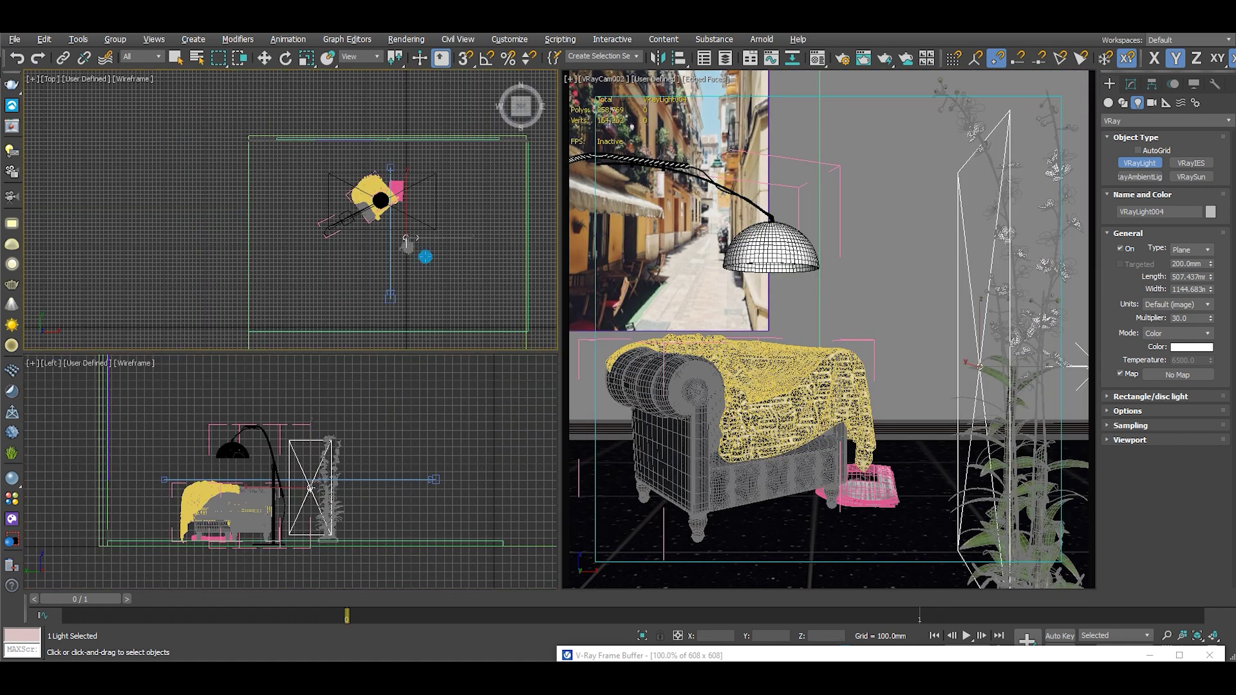
pyautogui.hotkey('alt', 'w')
pyautogui.scroll(5, 579, 353)
pyautogui.scroll(2, 579, 354)
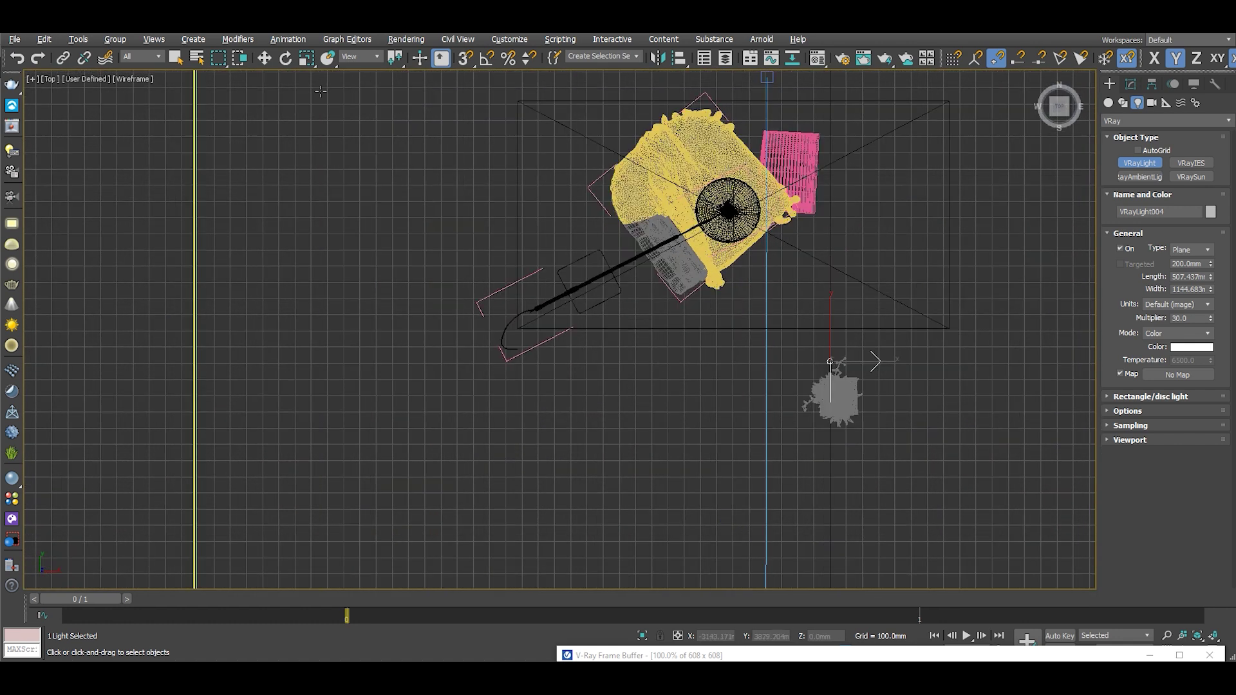
# Step: Slide the new light left, rotate it to face the armchair and move it closer
pyautogui.click(269, 62)
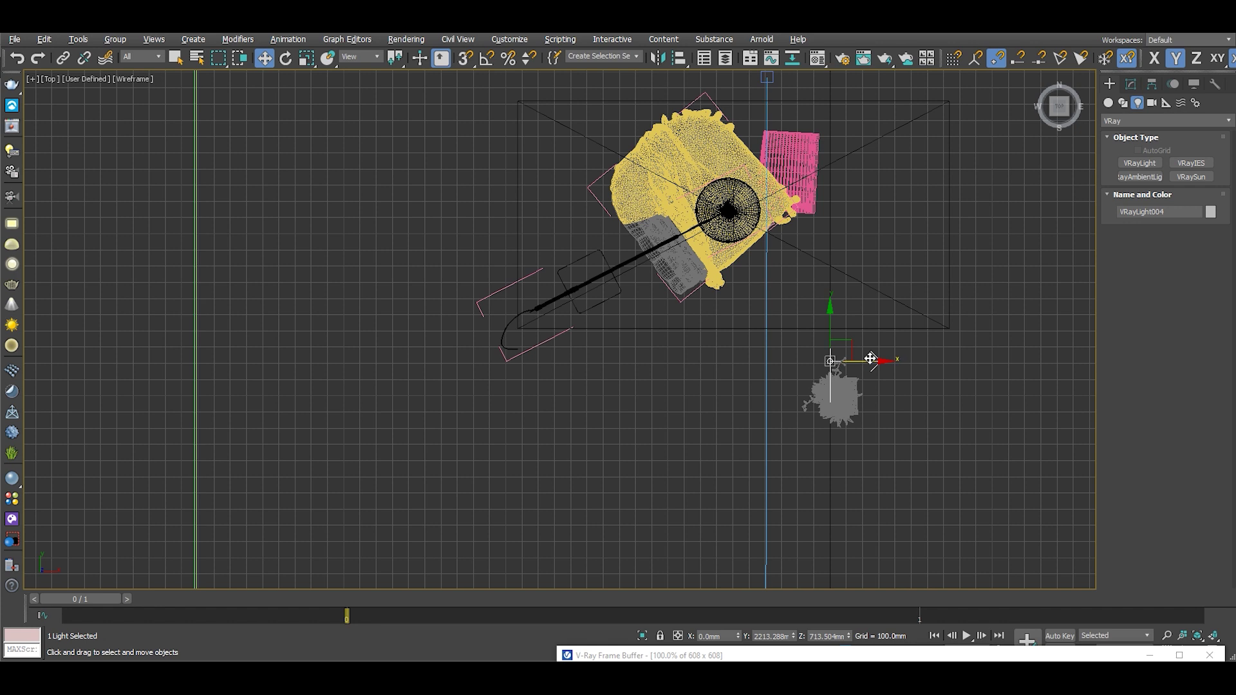
pyautogui.moveTo(869, 360); pyautogui.dragTo(658, 313)
pyautogui.click(285, 58)
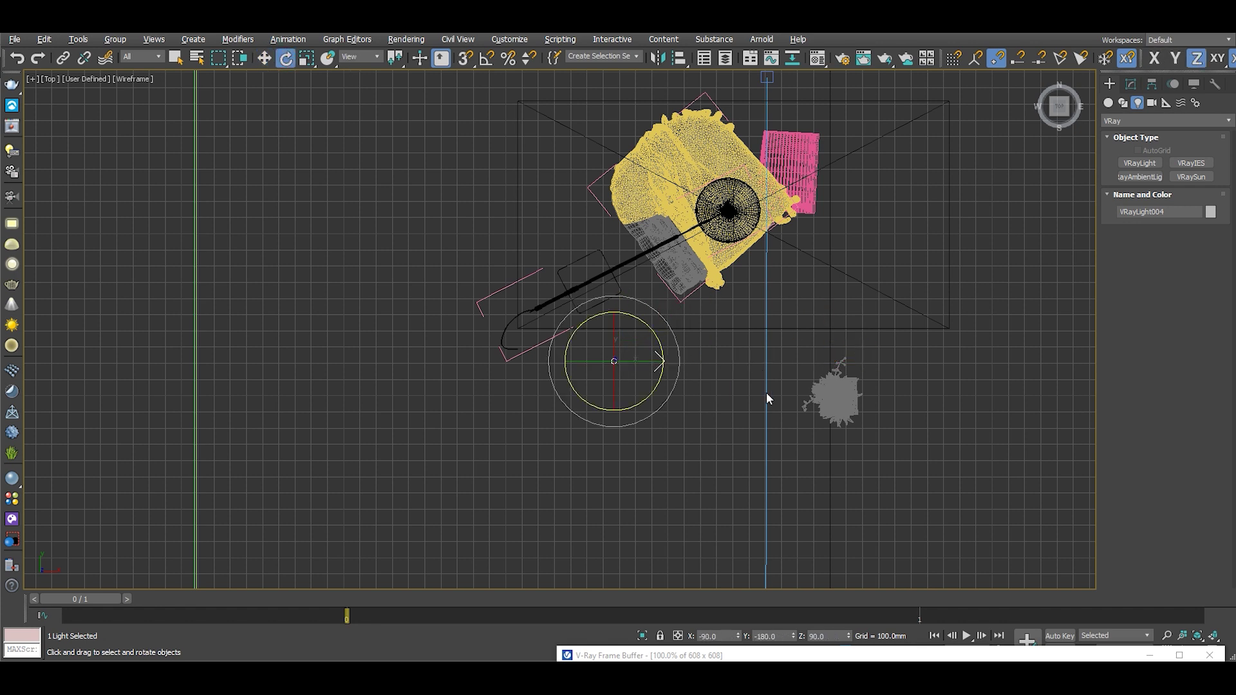
pyautogui.moveTo(677, 401); pyautogui.dragTo(717, 323)
pyautogui.scroll(-3, 560, 329)
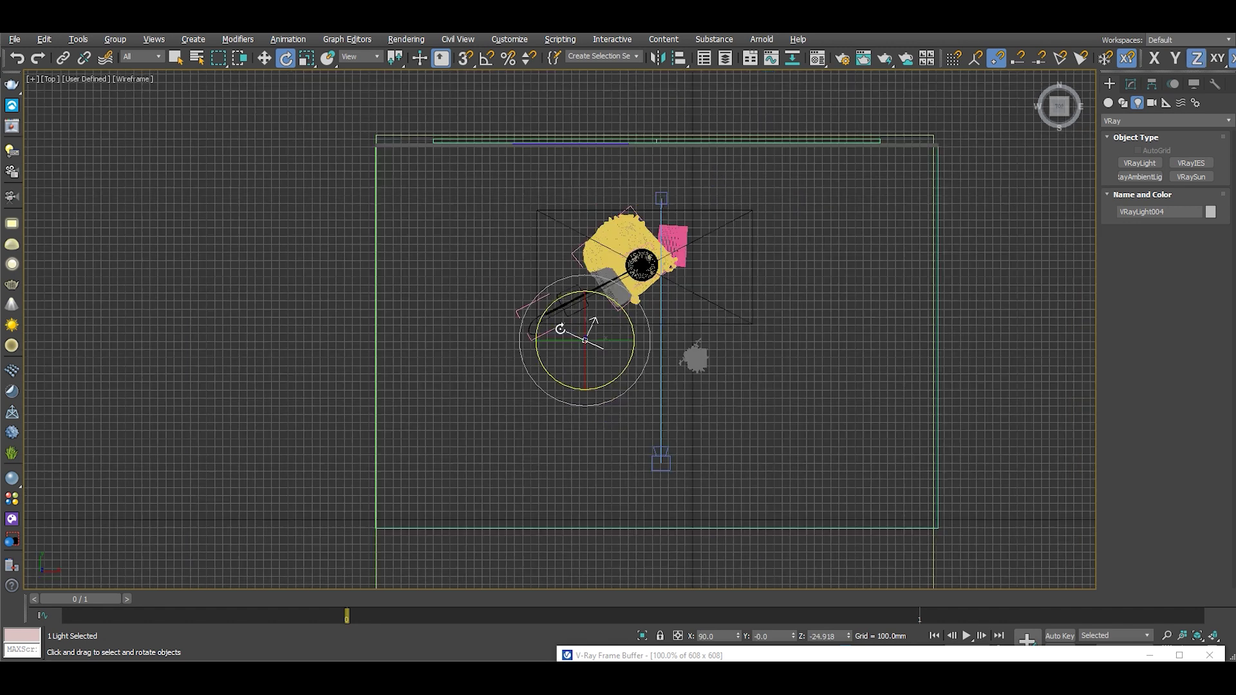
pyautogui.click(264, 58)
pyautogui.moveTo(593, 326)
pyautogui.mouseDown()
pyautogui.moveTo(618, 353)
pyautogui.moveTo(631, 329)
pyautogui.moveTo(605, 322)
pyautogui.moveTo(611, 331)
pyautogui.mouseUp()
pyautogui.scroll(4, 608, 338)
# Step: Fine-tune the light's position: raise it slightly in the Left view, shift it down in Top
pyautogui.hotkey('alt', 'w')
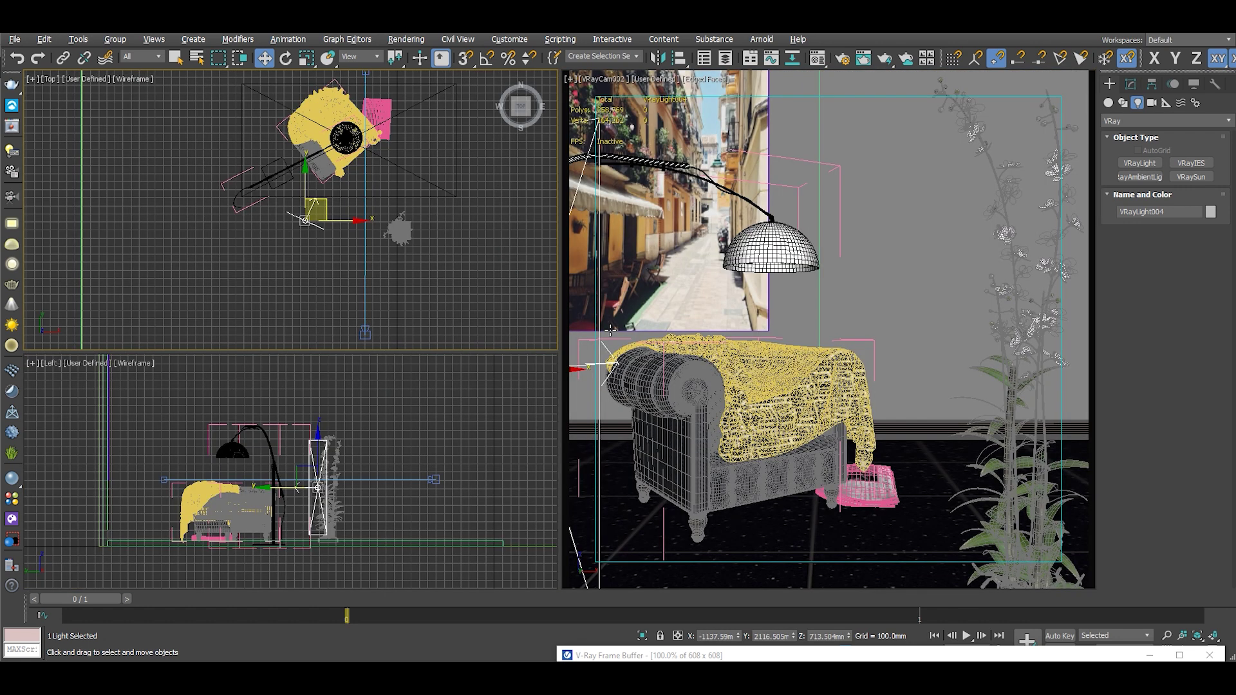
pyautogui.rightClick(366, 491)
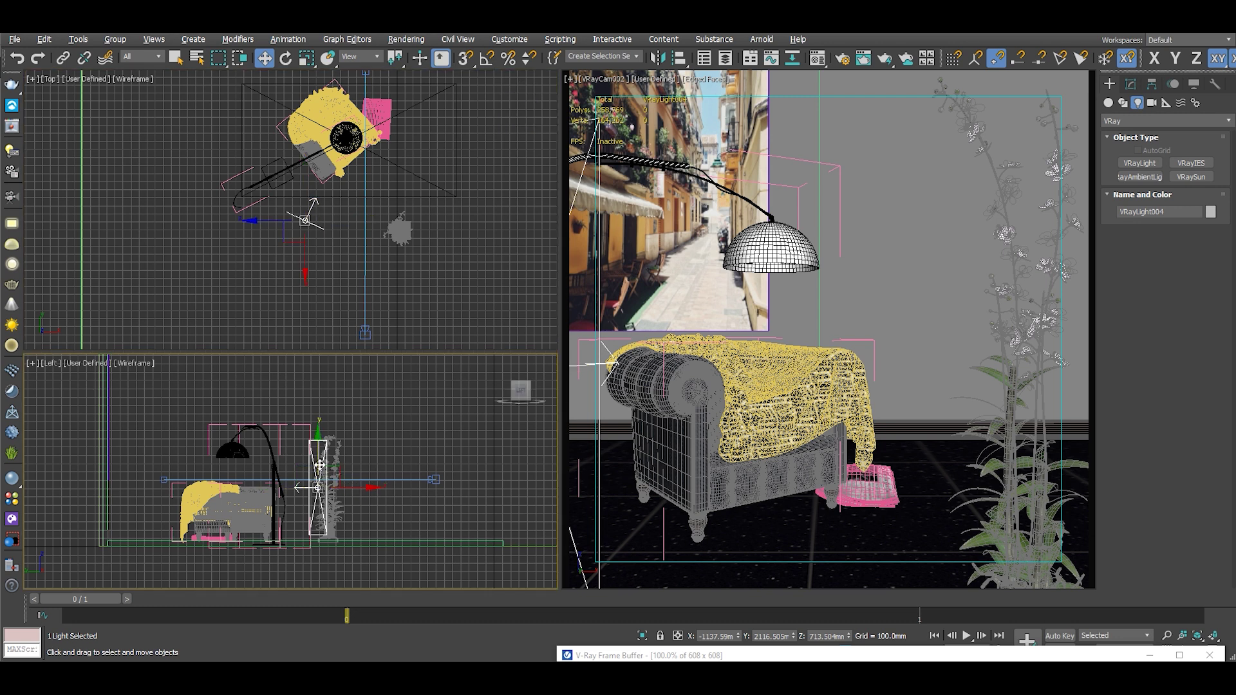
pyautogui.moveTo(320, 465); pyautogui.dragTo(320, 444)
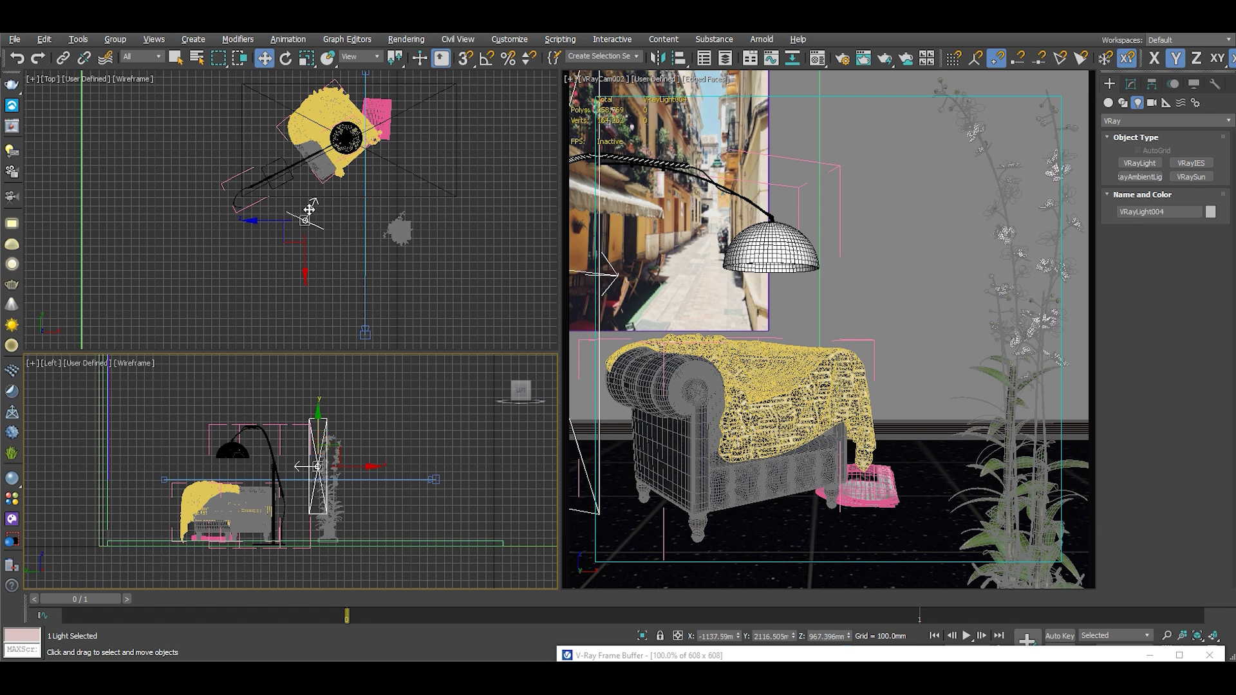
pyautogui.moveTo(310, 206); pyautogui.dragTo(300, 226)
# Step: Rename the light Secondary Light and restore the render window
pyautogui.click(1130, 84)
pyautogui.write('Sec')
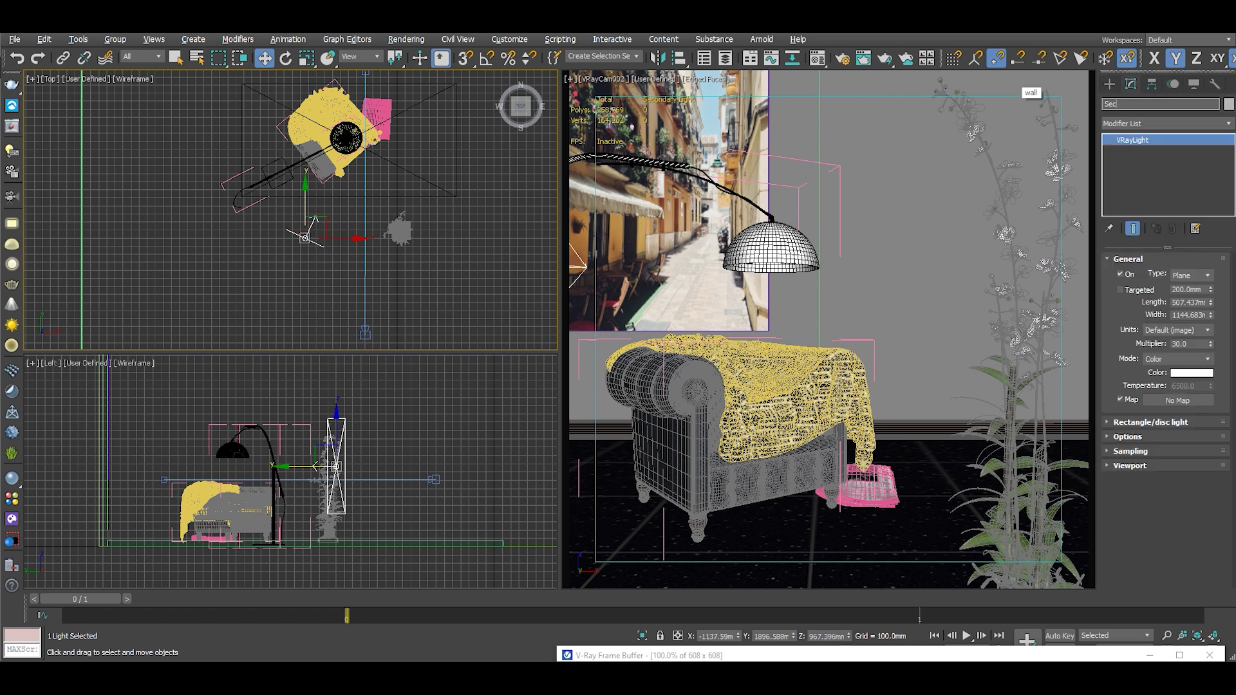
pyautogui.write('ondary Light')
pyautogui.press('Return')
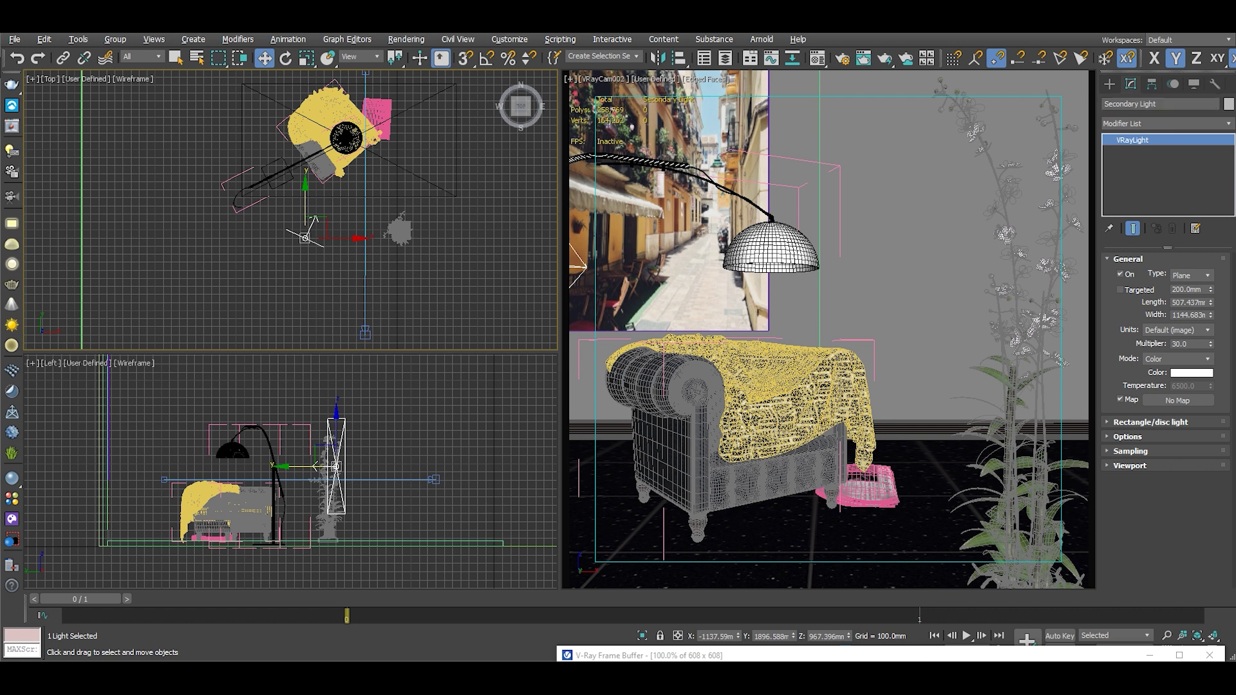
pyautogui.click(635, 654)
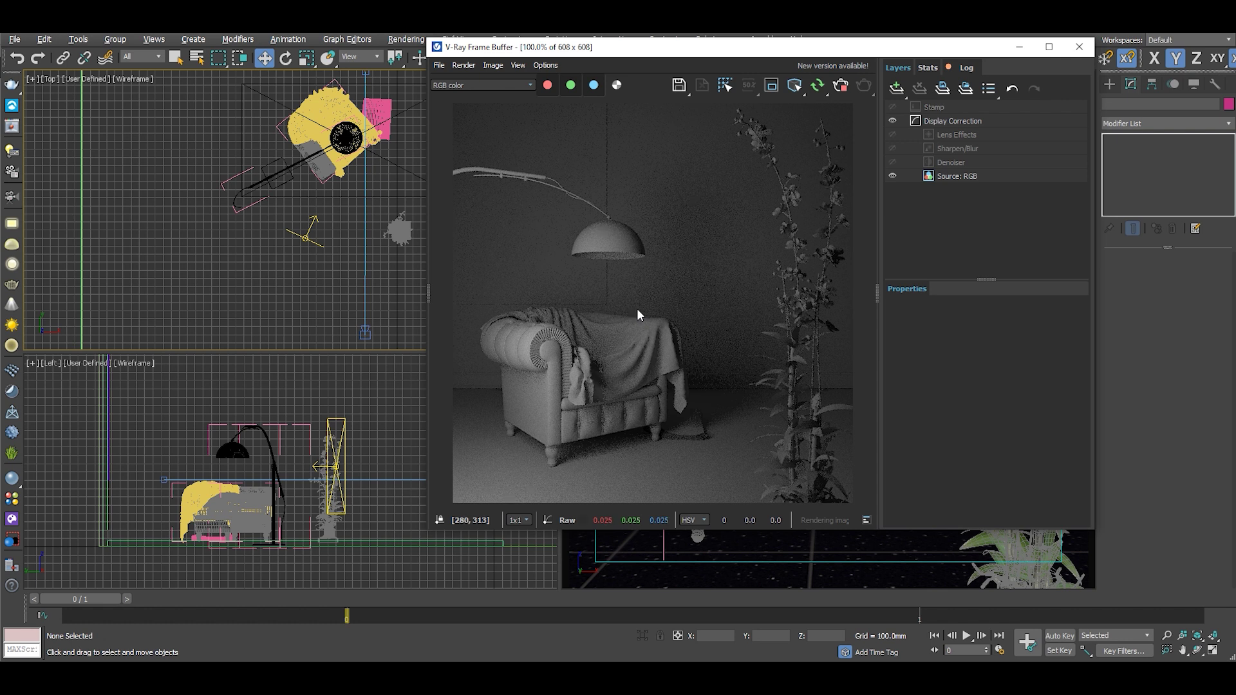
# Step: Set Secondary Light to Radiant power (W) units with multiplier 30
pyautogui.moveTo(860, 48); pyautogui.dragTo(633, 307)
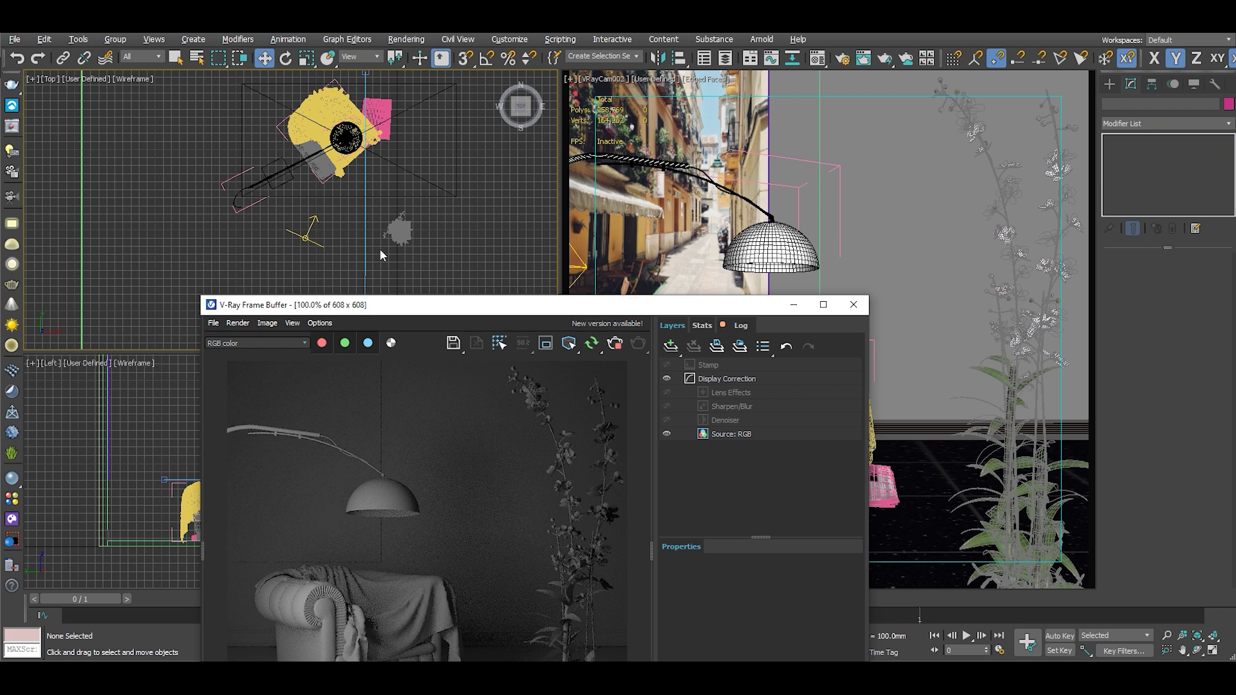
pyautogui.click(301, 240)
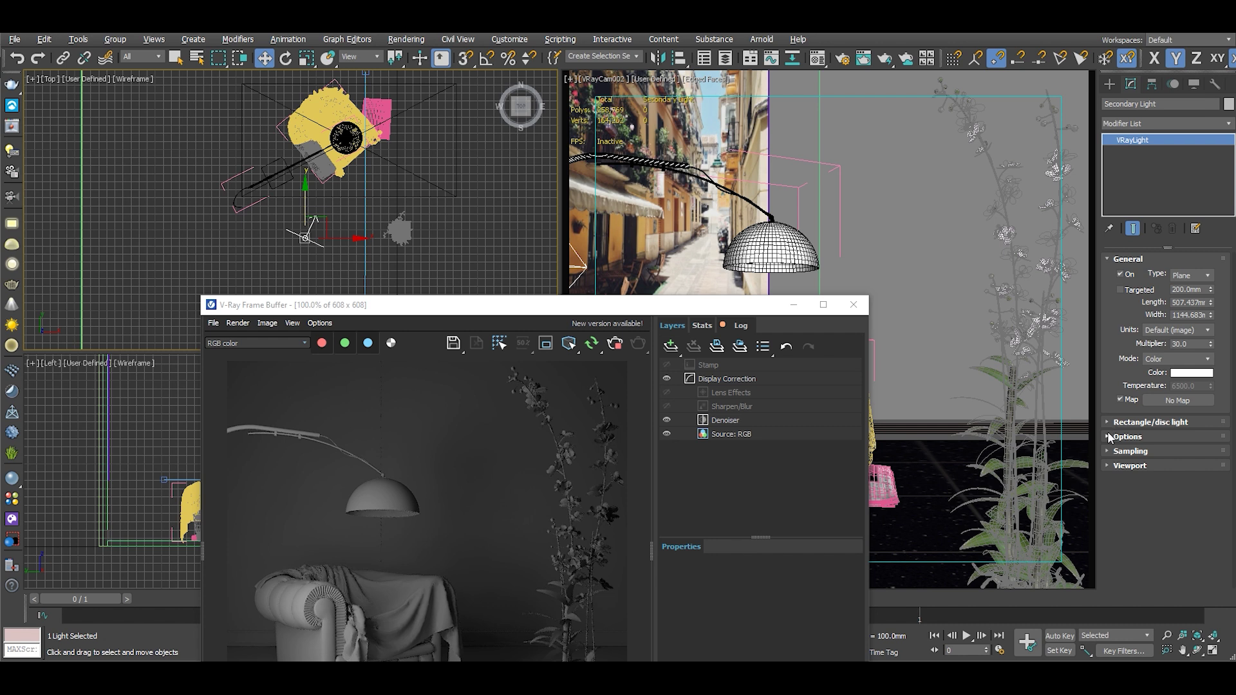
pyautogui.click(1197, 329)
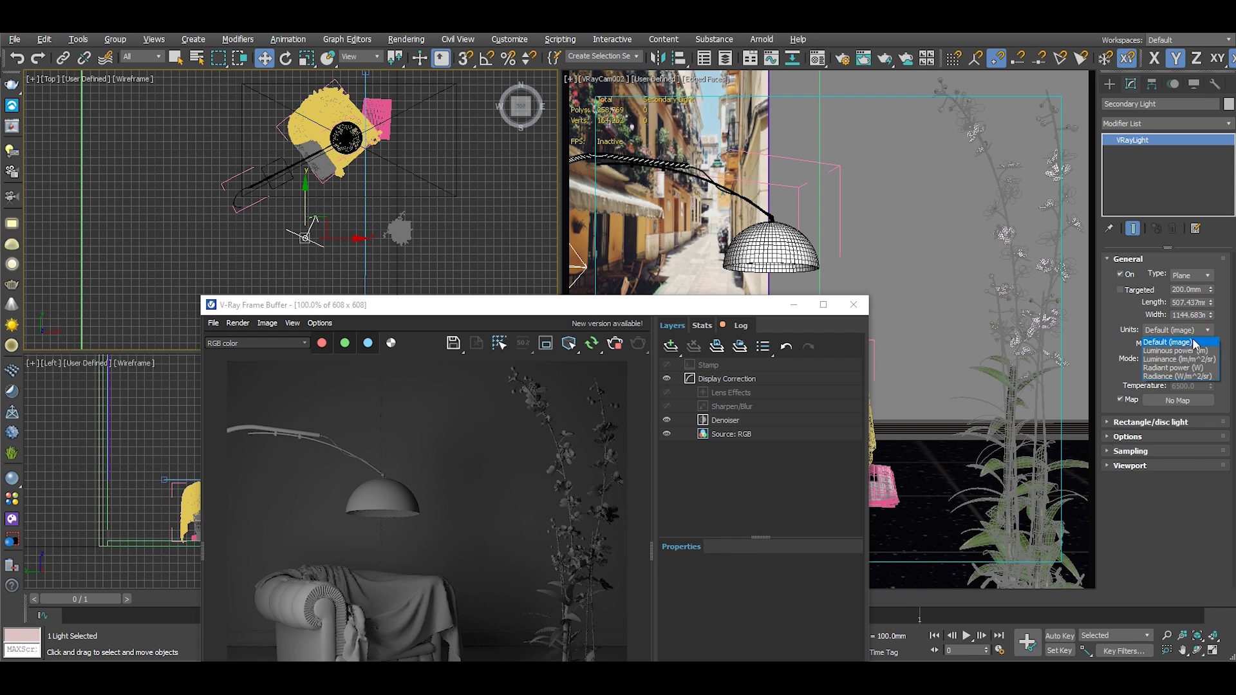
pyautogui.click(1183, 368)
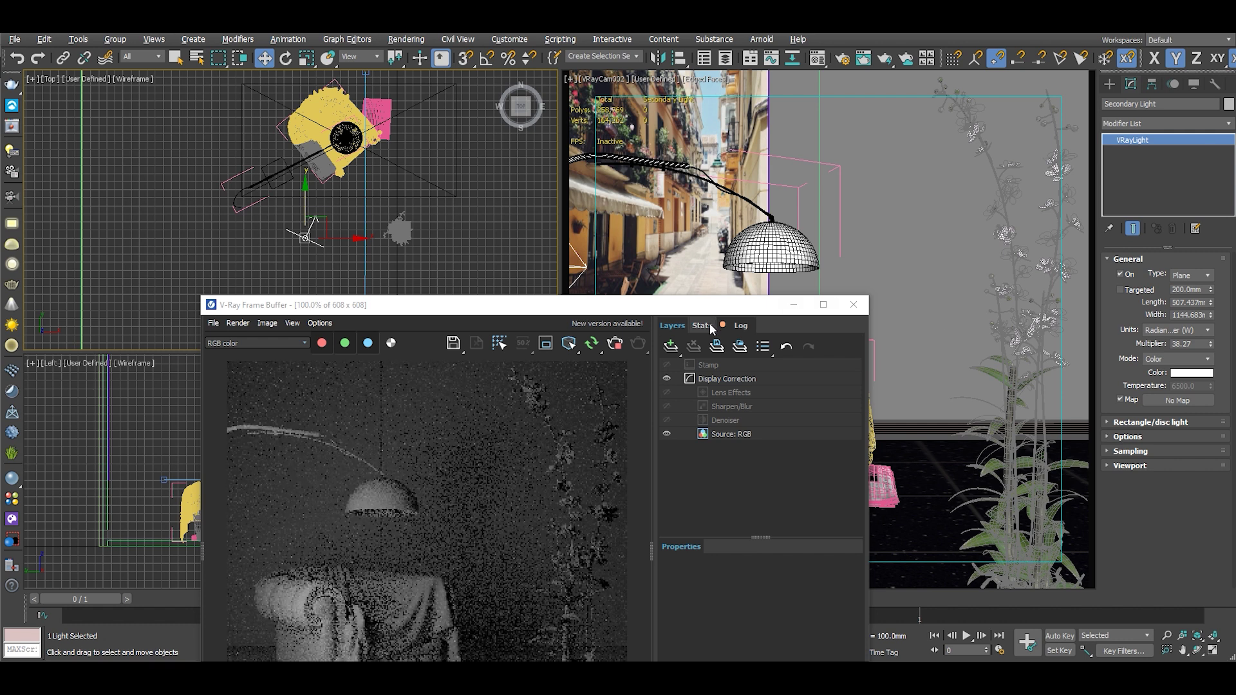
pyautogui.moveTo(693, 309); pyautogui.dragTo(717, 180)
pyautogui.click(1191, 342)
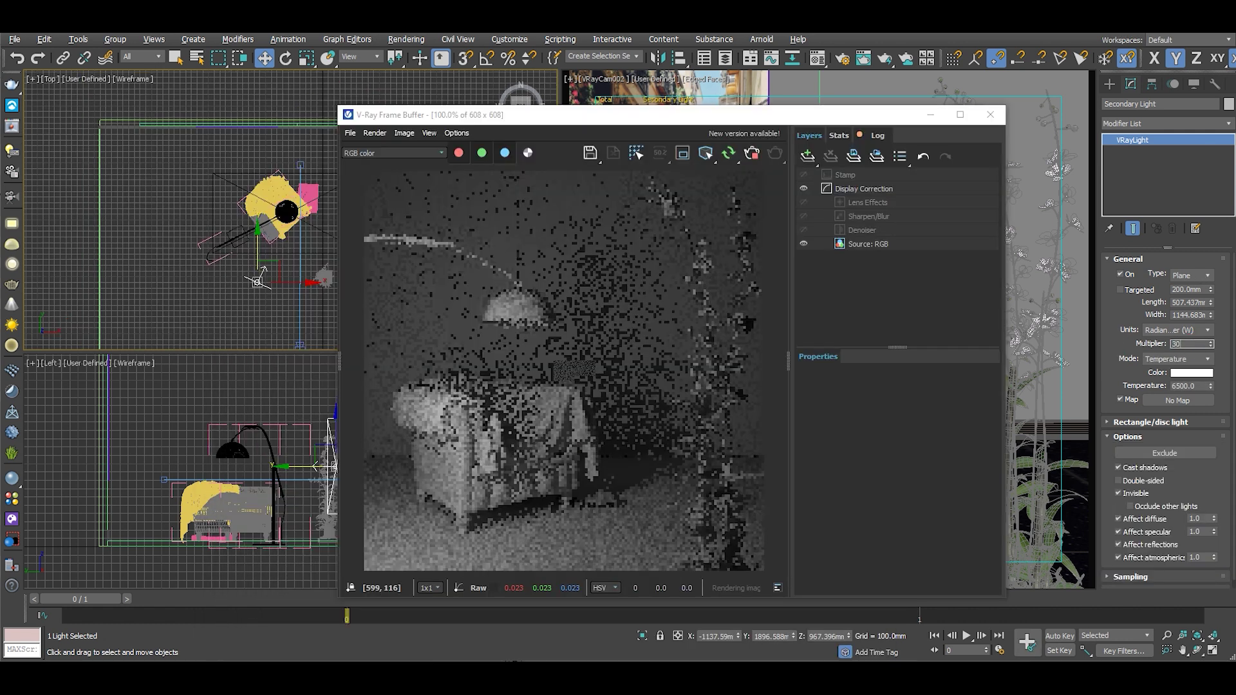
pyautogui.press('Return')
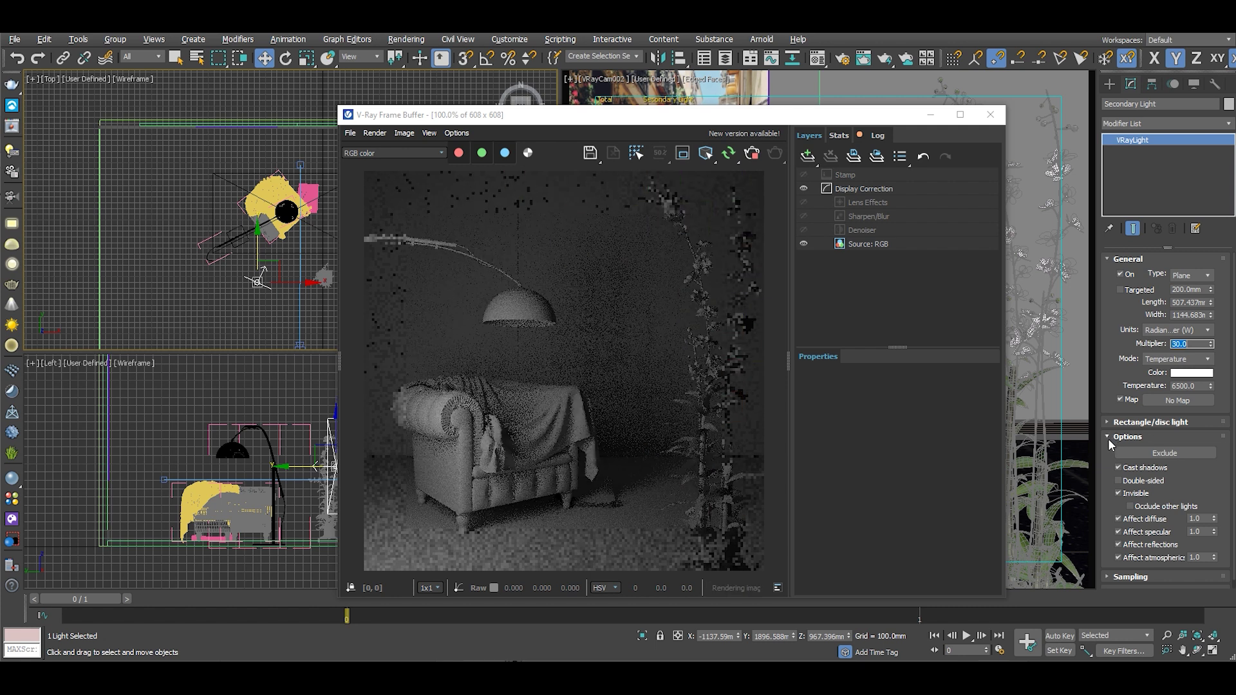
# Step: Set Secondary Light's temperature to 7800 for cooler light and move the render window aside
pyautogui.doubleClick(1181, 385)
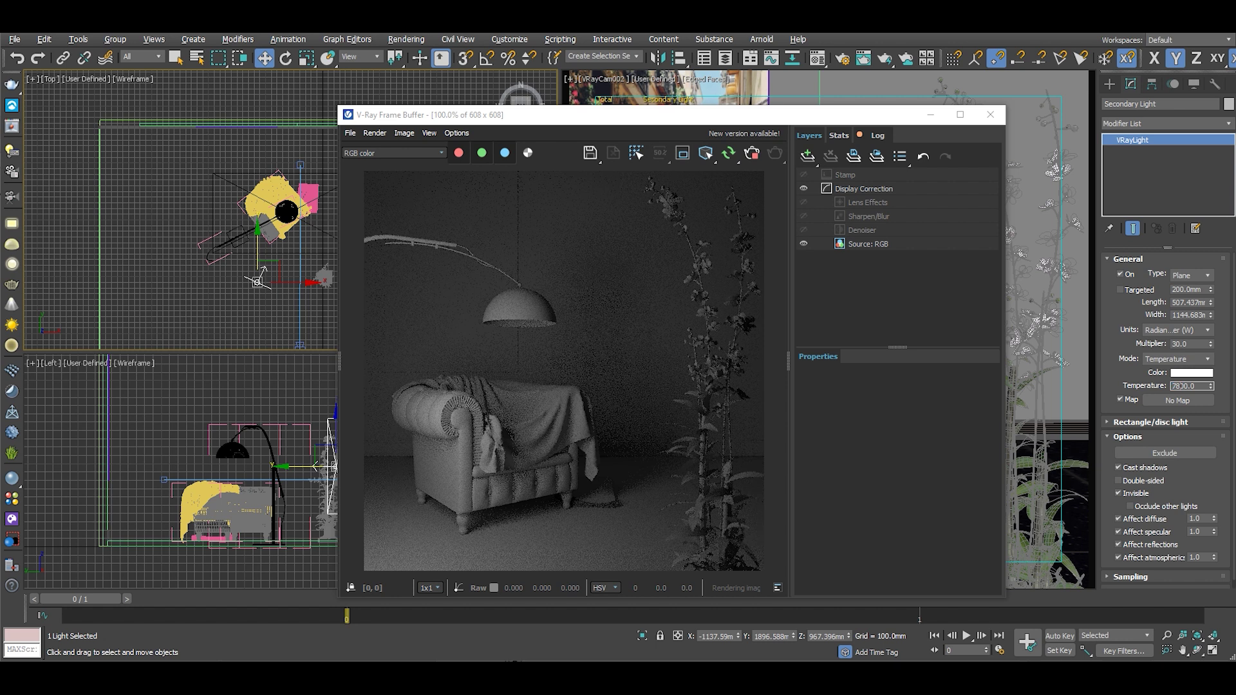
pyautogui.press('Return')
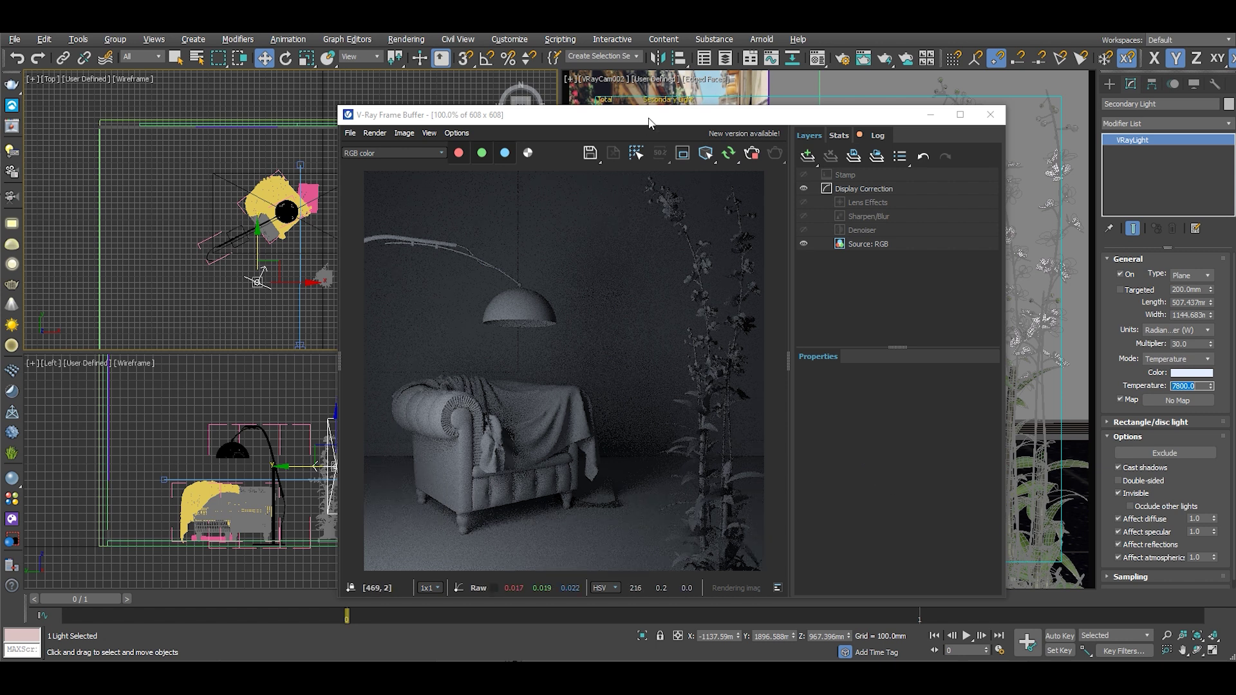
pyautogui.moveTo(650, 122); pyautogui.dragTo(929, 484)
# Step: Shift-drag Secondary Light in the maximized Top view to create a copy on the right
pyautogui.click(399, 299)
pyautogui.hotkey('alt', 'w')
pyautogui.scroll(-2, 305, 288)
pyautogui.scroll(3, 366, 338)
pyautogui.click(378, 339)
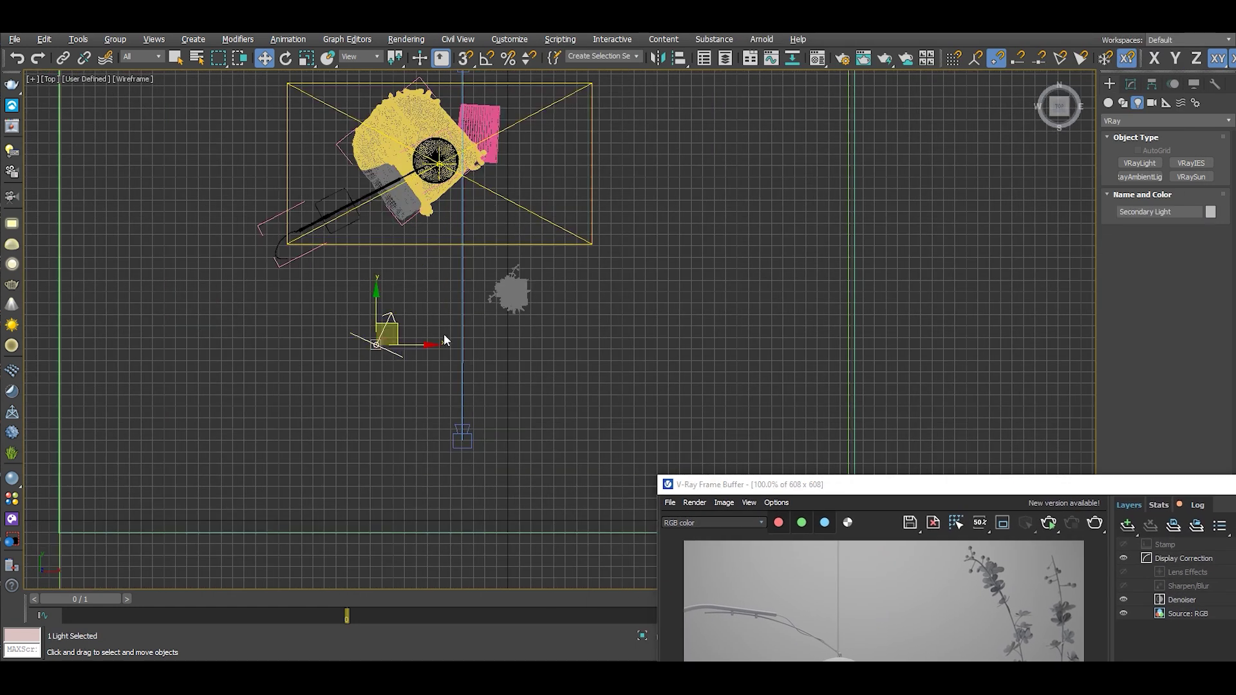
pyautogui.moveTo(397, 344)
pyautogui.keyDown('shift'); pyautogui.mouseDown()
pyautogui.moveTo(608, 328)
pyautogui.moveTo(654, 354)
pyautogui.mouseUp(); pyautogui.keyUp('shift')
pyautogui.click(620, 402)
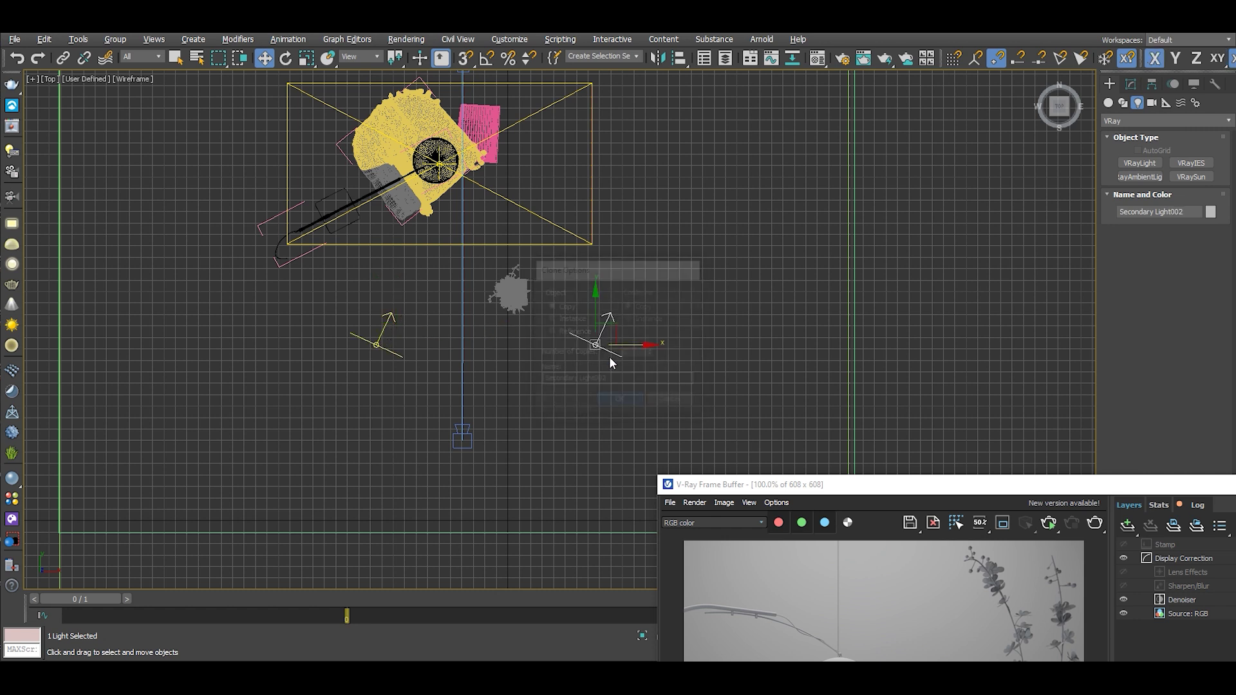
# Step: Rotate the copied light counter-clockwise, move it up and left, and check the render preview
pyautogui.click(287, 58)
pyautogui.moveTo(657, 340); pyautogui.dragTo(659, 263)
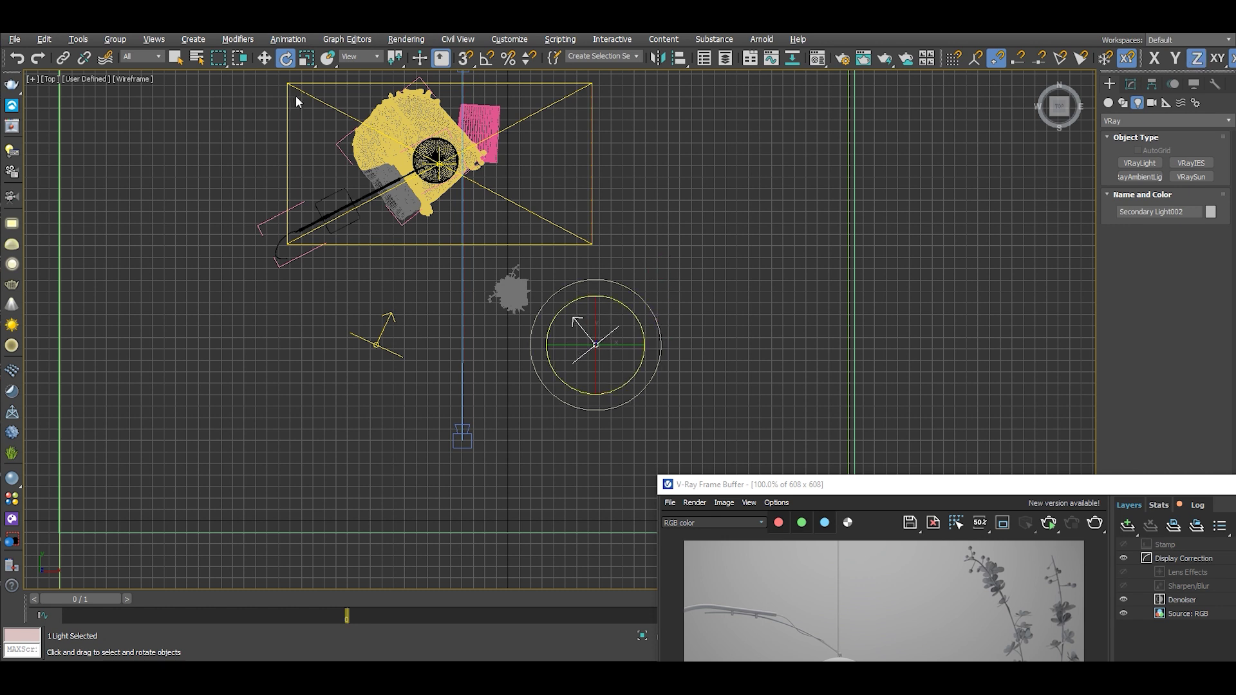
pyautogui.click(264, 58)
pyautogui.moveTo(610, 325); pyautogui.dragTo(578, 252)
pyautogui.moveTo(903, 492); pyautogui.dragTo(258, 142)
pyautogui.moveTo(618, 136); pyautogui.dragTo(678, 540)
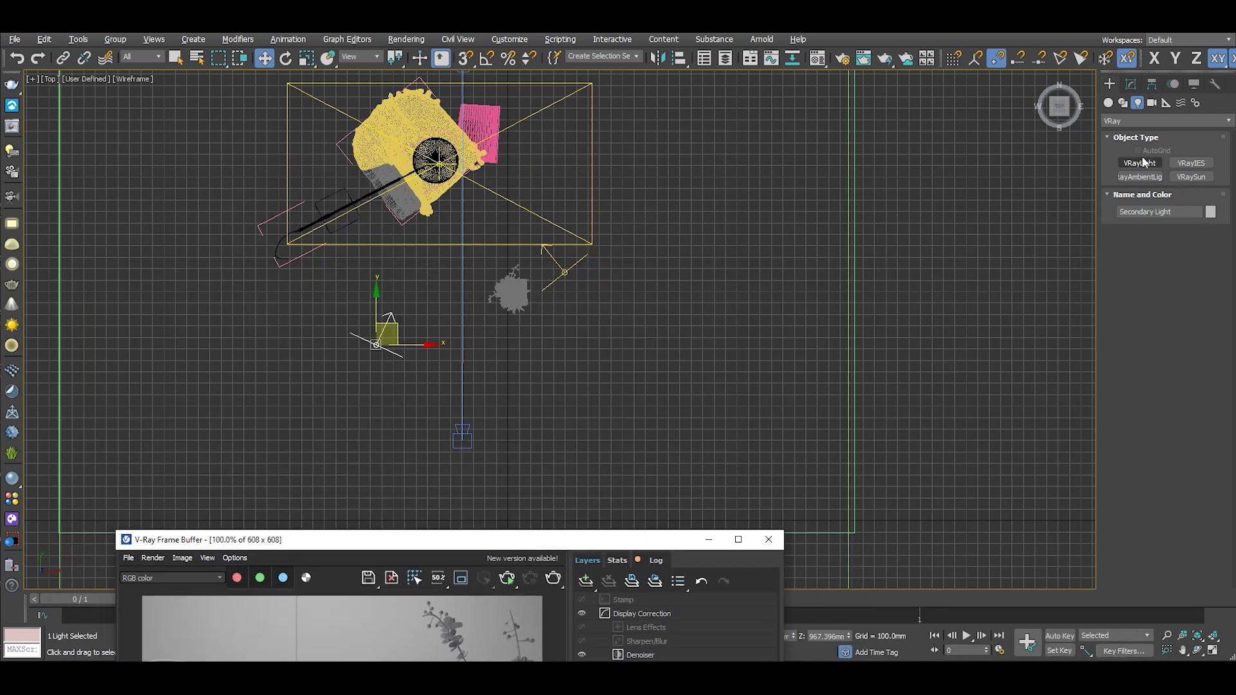
# Step: Rename the copied light Secondary Light002 to Fill light
pyautogui.click(1131, 84)
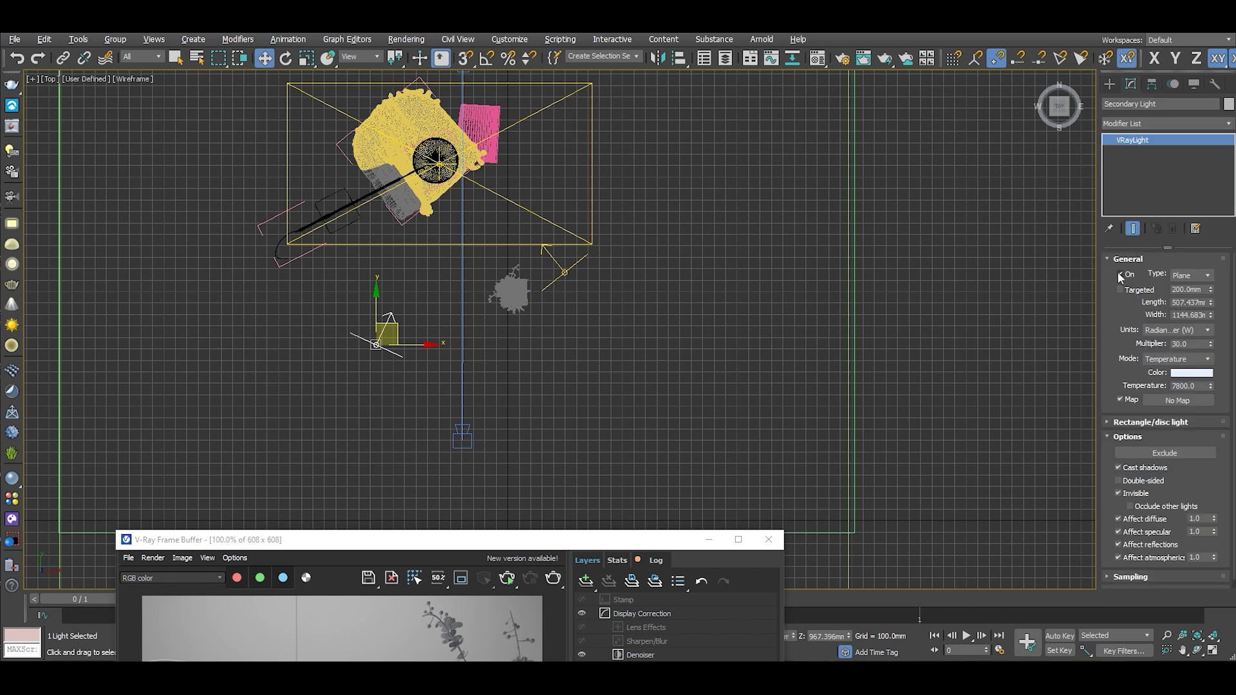
pyautogui.click(665, 368)
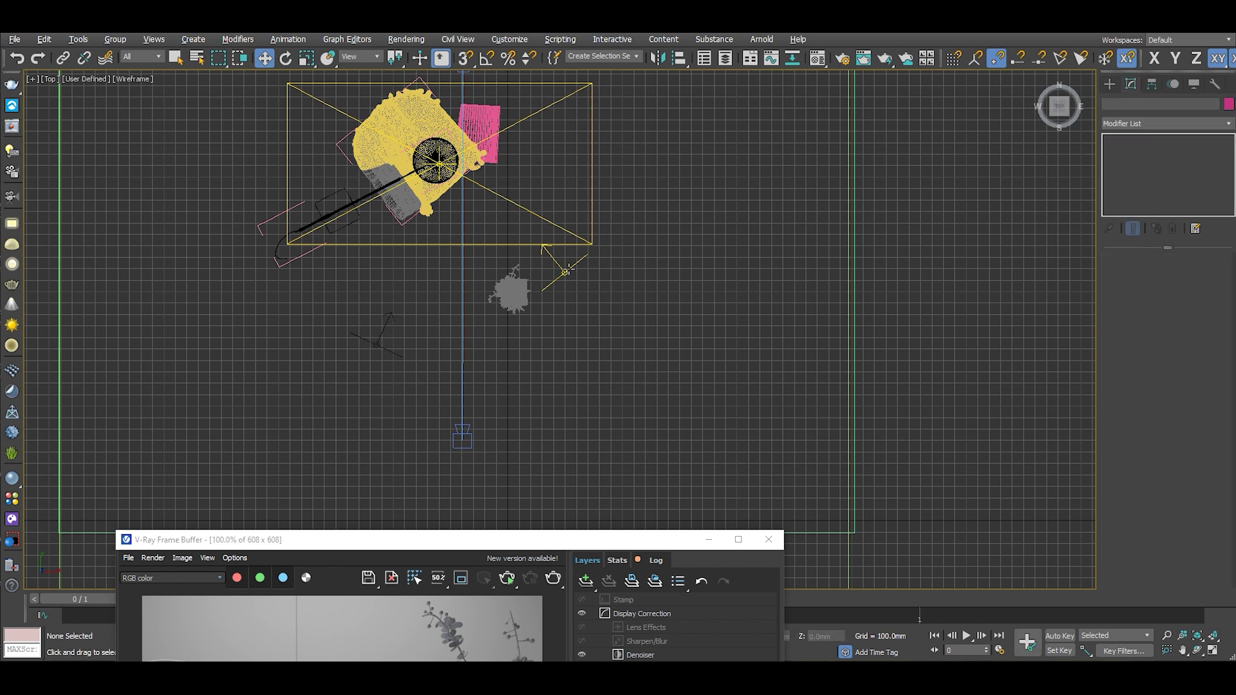
pyautogui.click(564, 271)
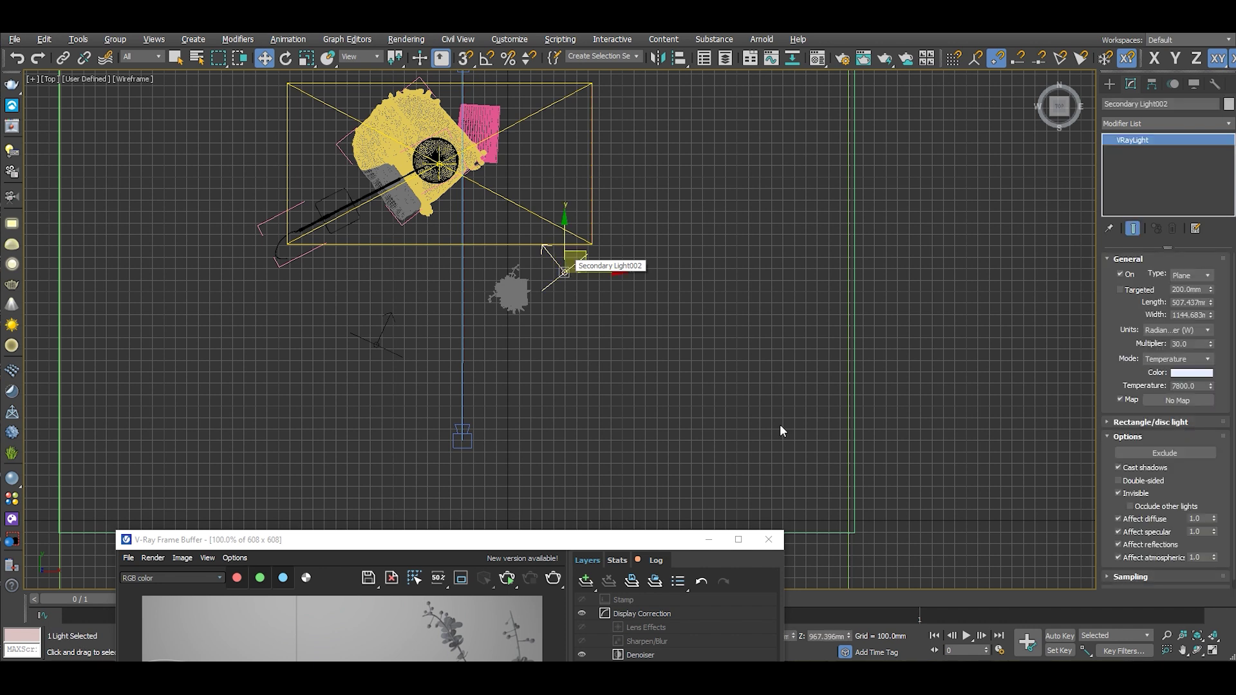
pyautogui.click(1152, 103)
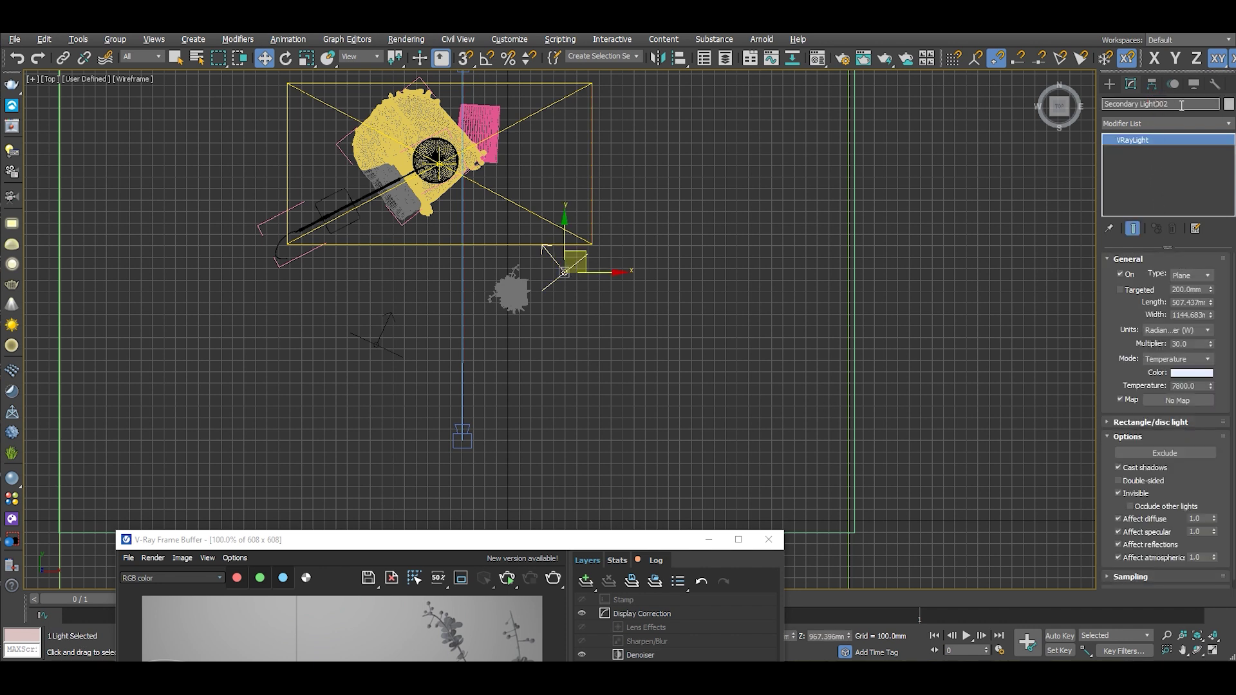
pyautogui.hotkey('ctrl', 'a')
pyautogui.write('F')
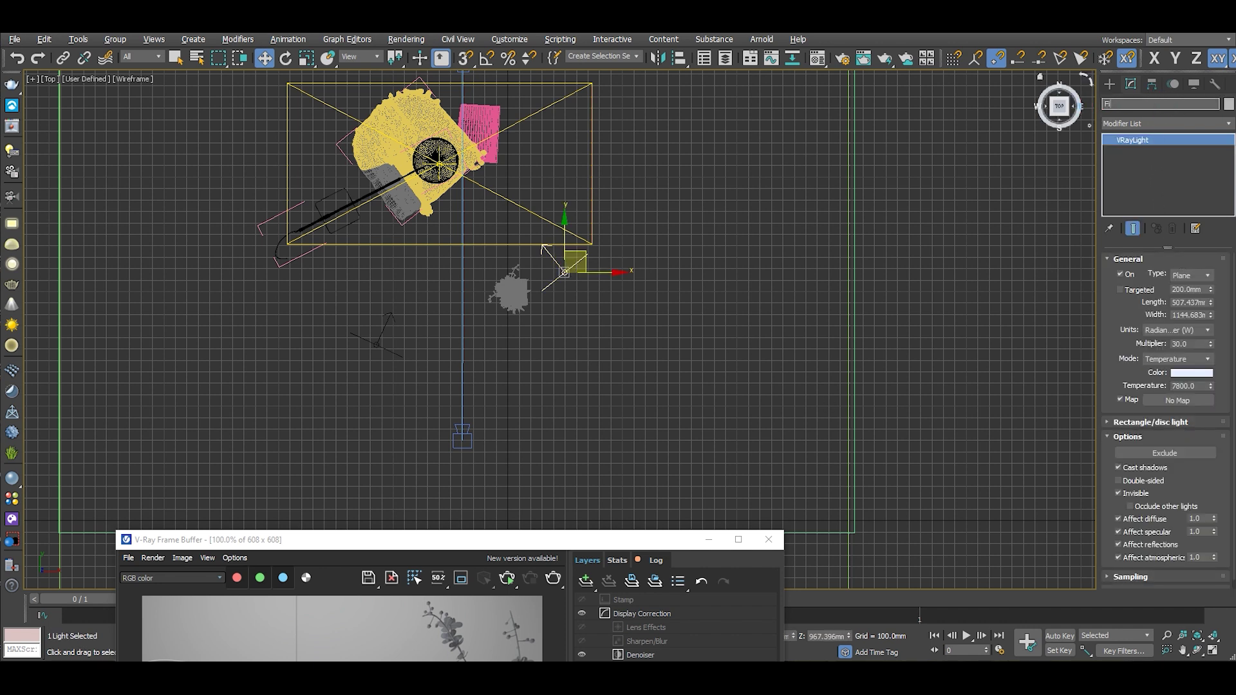
pyautogui.press('Return')
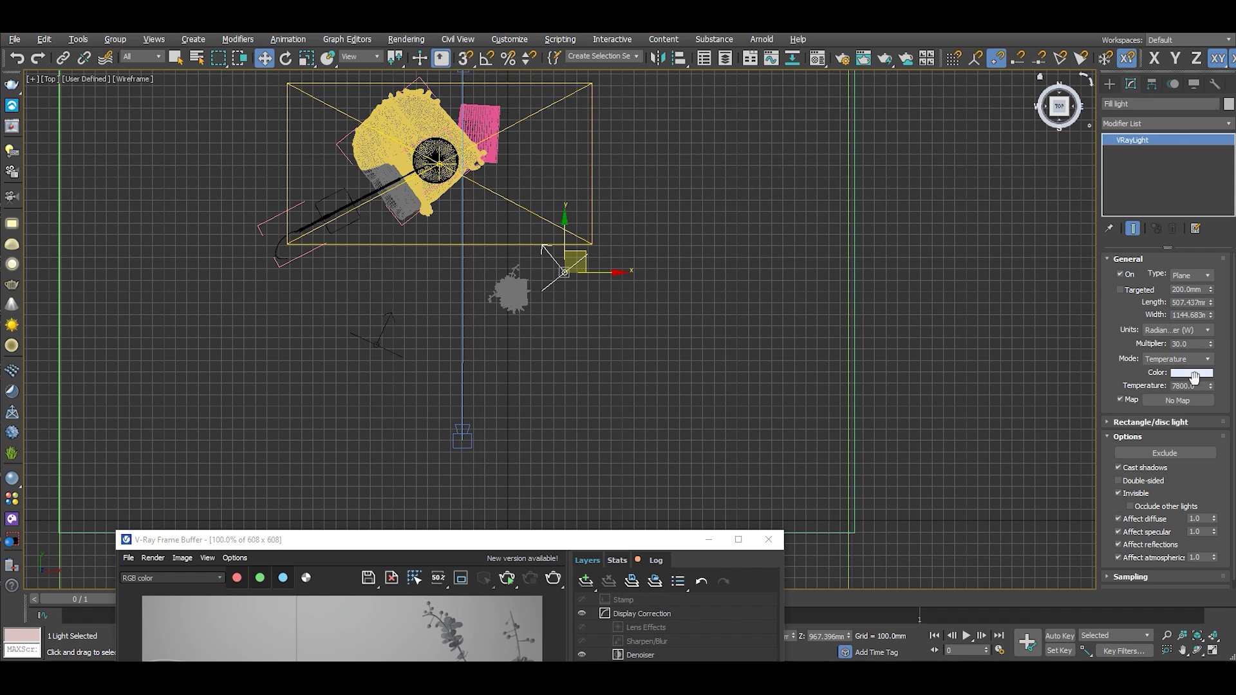
# Step: Set Fill light's temperature to a warm 3800 and bring the render preview back into view
pyautogui.click(1177, 386)
pyautogui.write('3800')
pyautogui.press('Return')
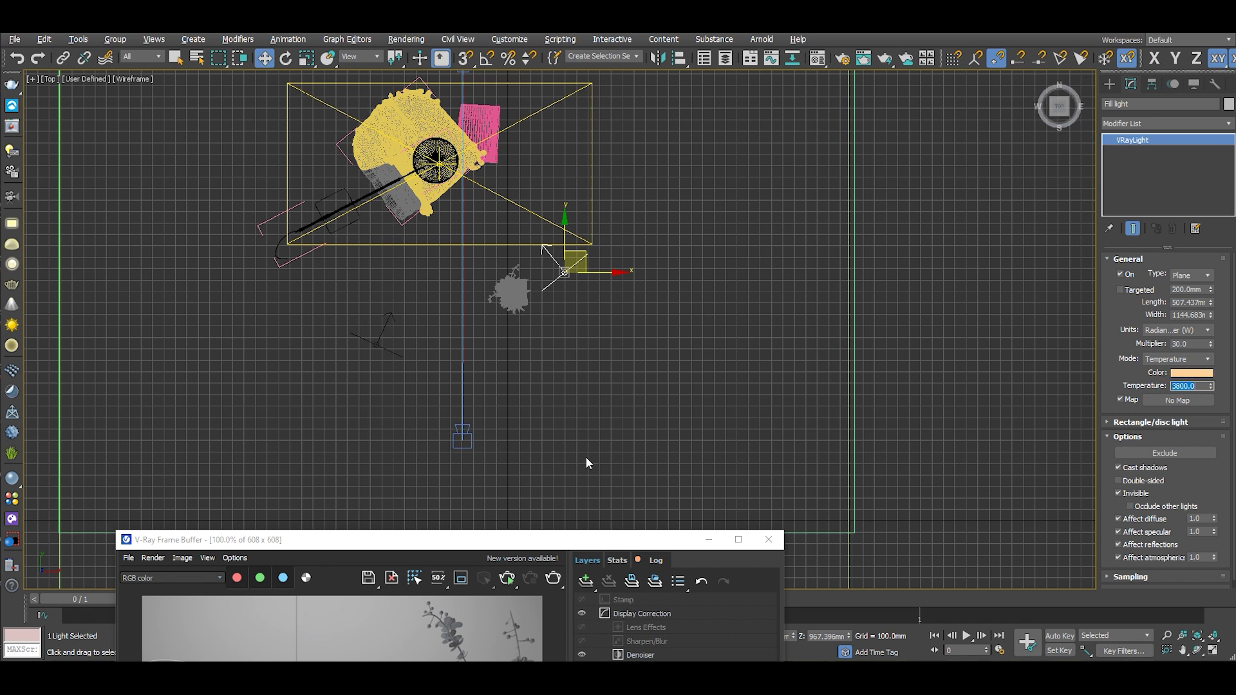
pyautogui.moveTo(603, 534); pyautogui.dragTo(897, 83)
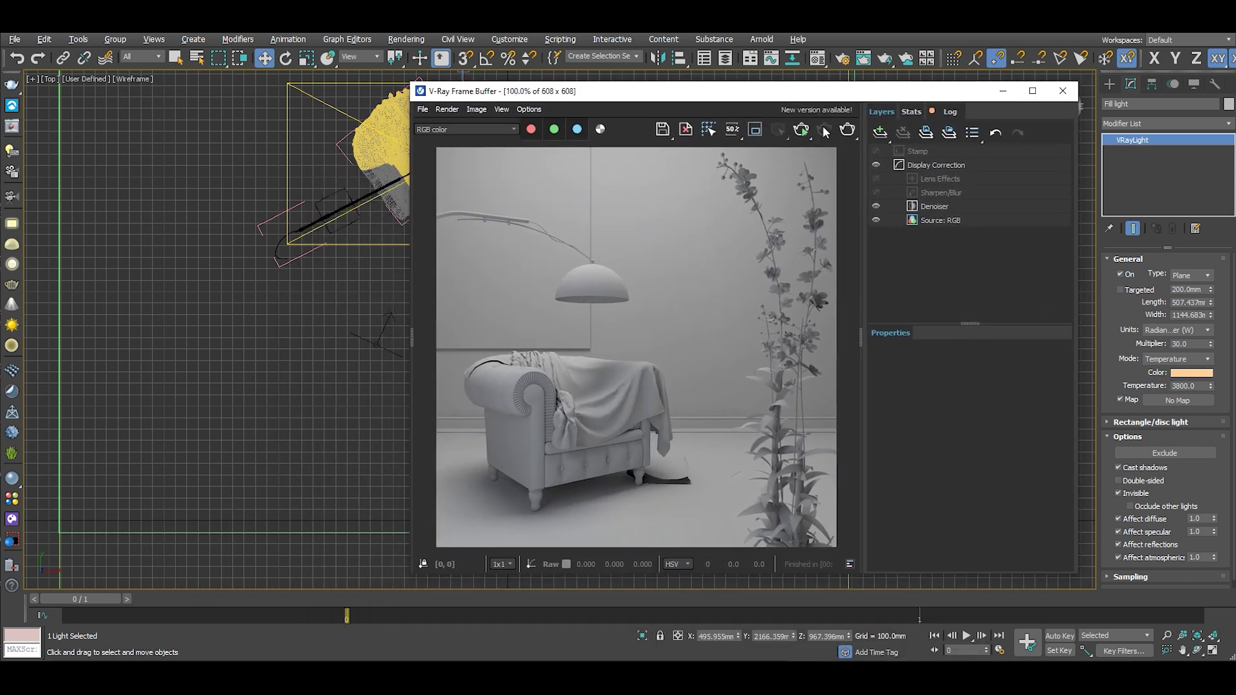
# Step: Start an interactive render and turn the Primary Light off to see the warm, sepia-toned result
pyautogui.click(802, 131)
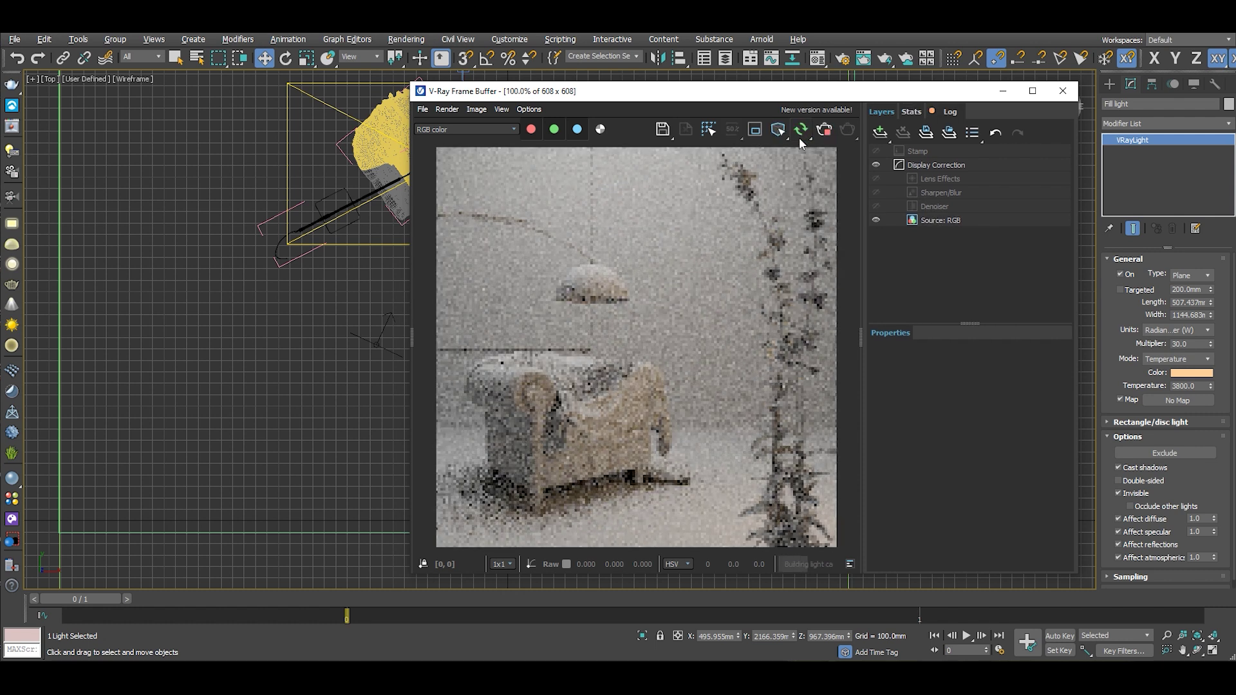
pyautogui.click(187, 137)
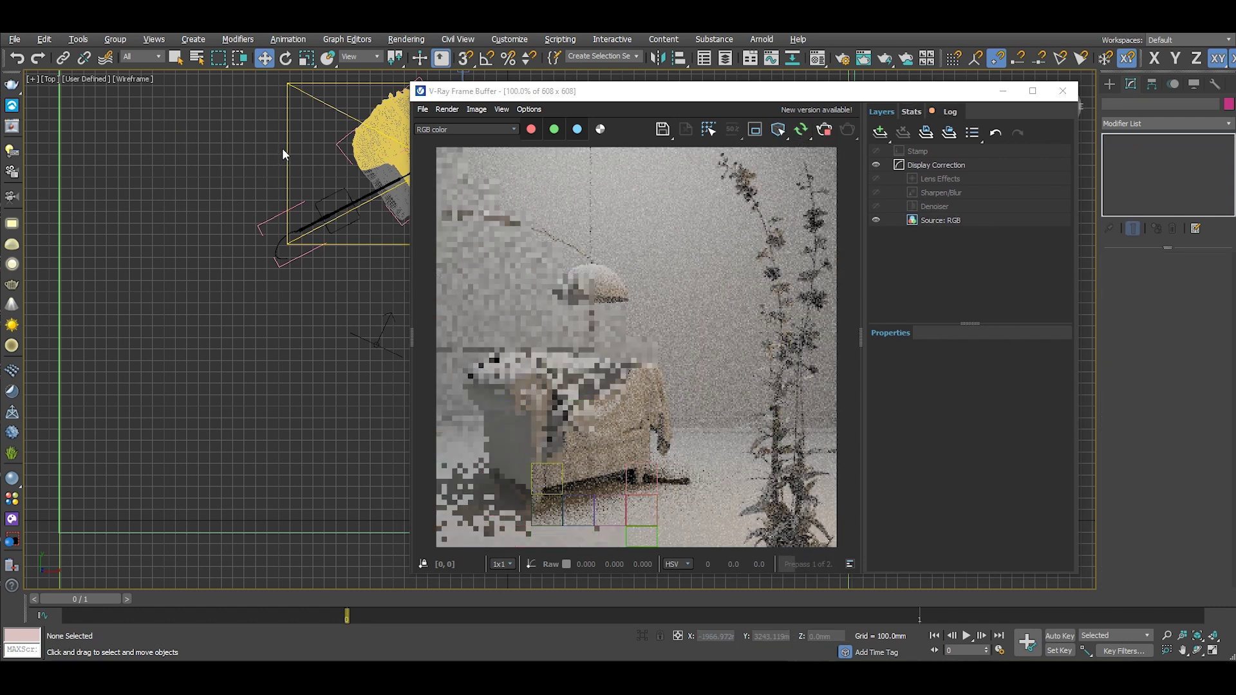
pyautogui.hotkey('ctrl', 'z')
pyautogui.click(1128, 273)
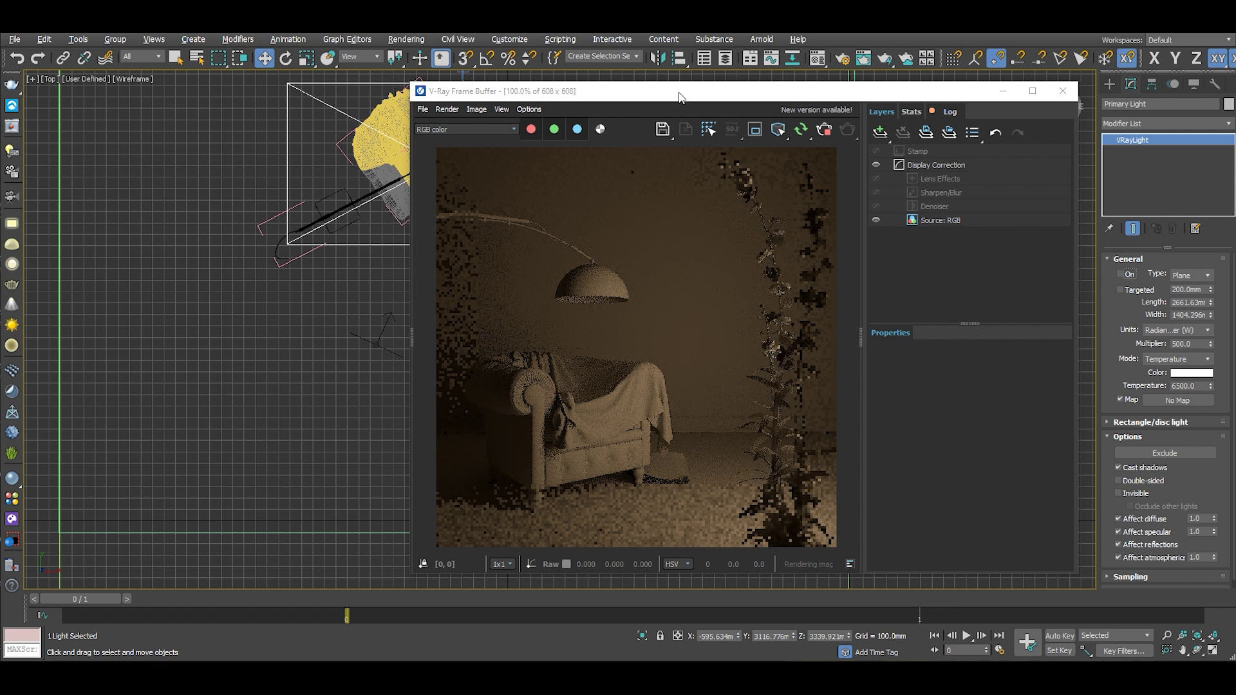
pyautogui.moveTo(679, 92); pyautogui.dragTo(458, 502)
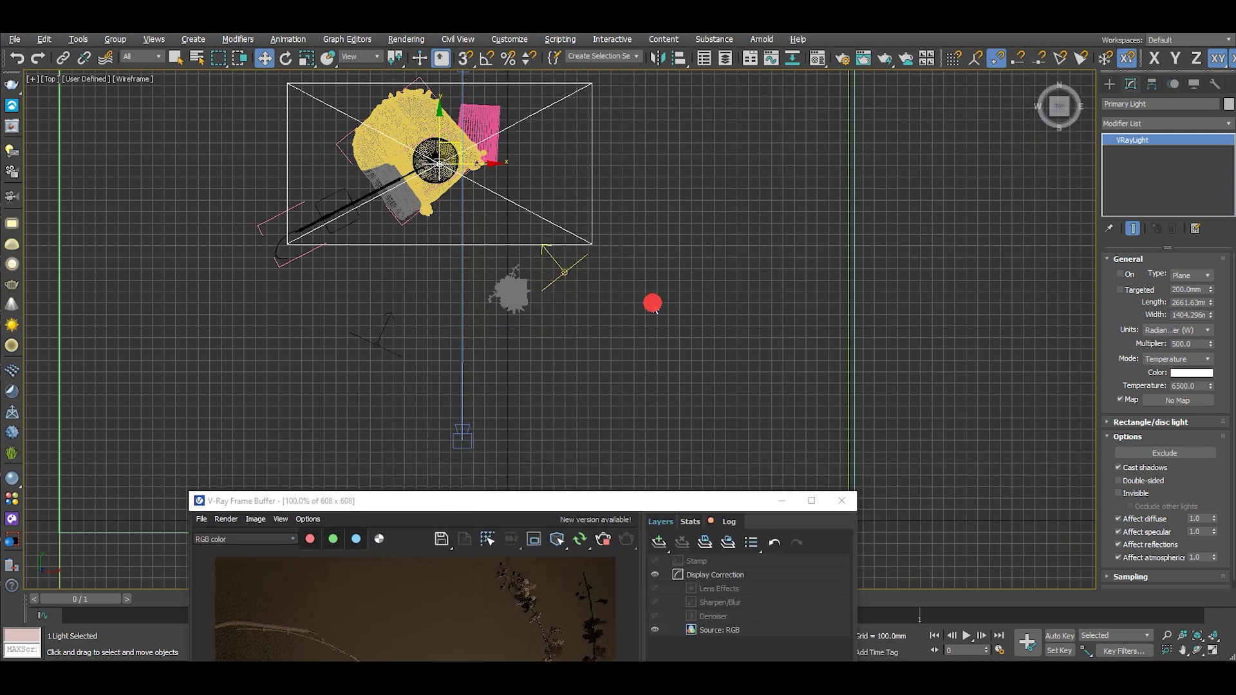
pyautogui.click(650, 303)
pyautogui.moveTo(602, 503); pyautogui.dragTo(726, 249)
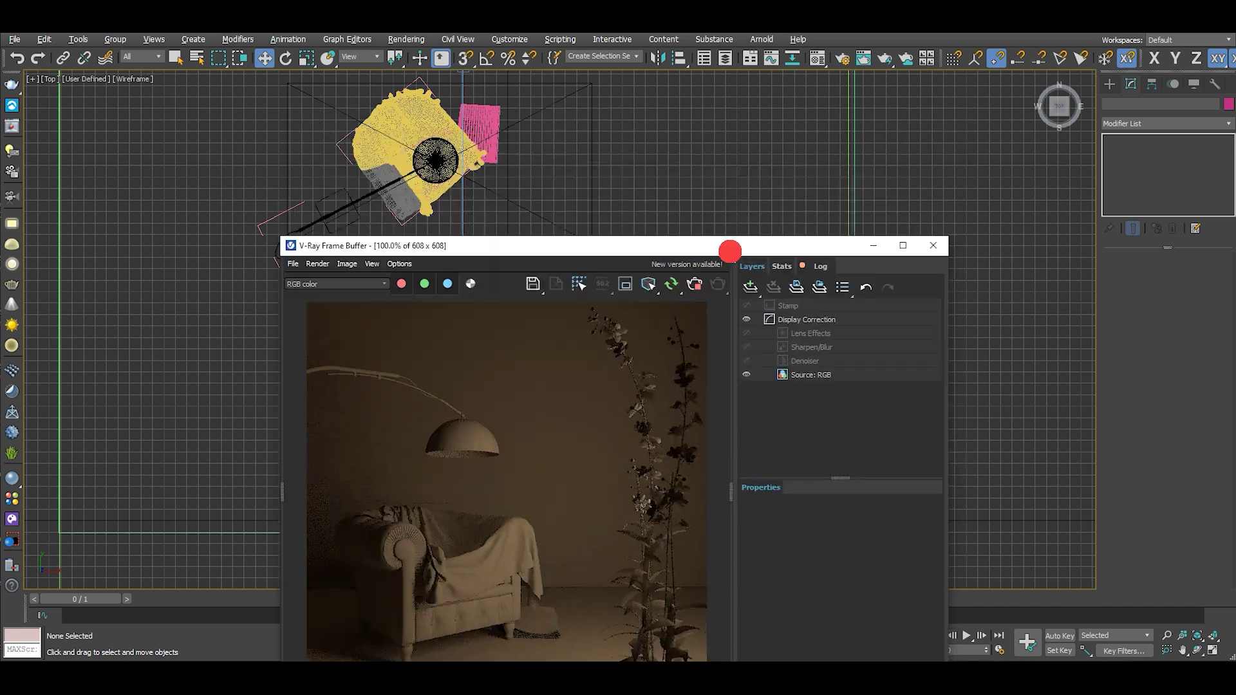
pyautogui.scroll(-2, 568, 131)
# Step: Turn the Primary Light back on and let the render refine to a clean neutral-grey image
pyautogui.click(583, 160)
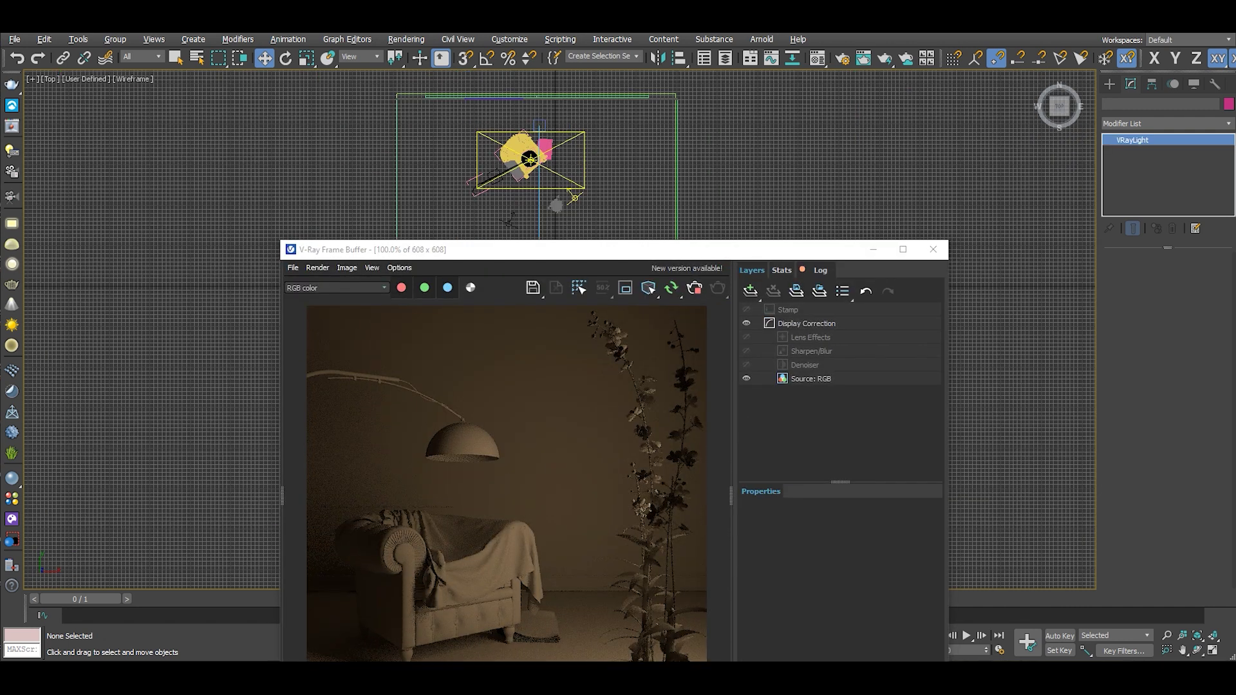
pyautogui.click(1120, 274)
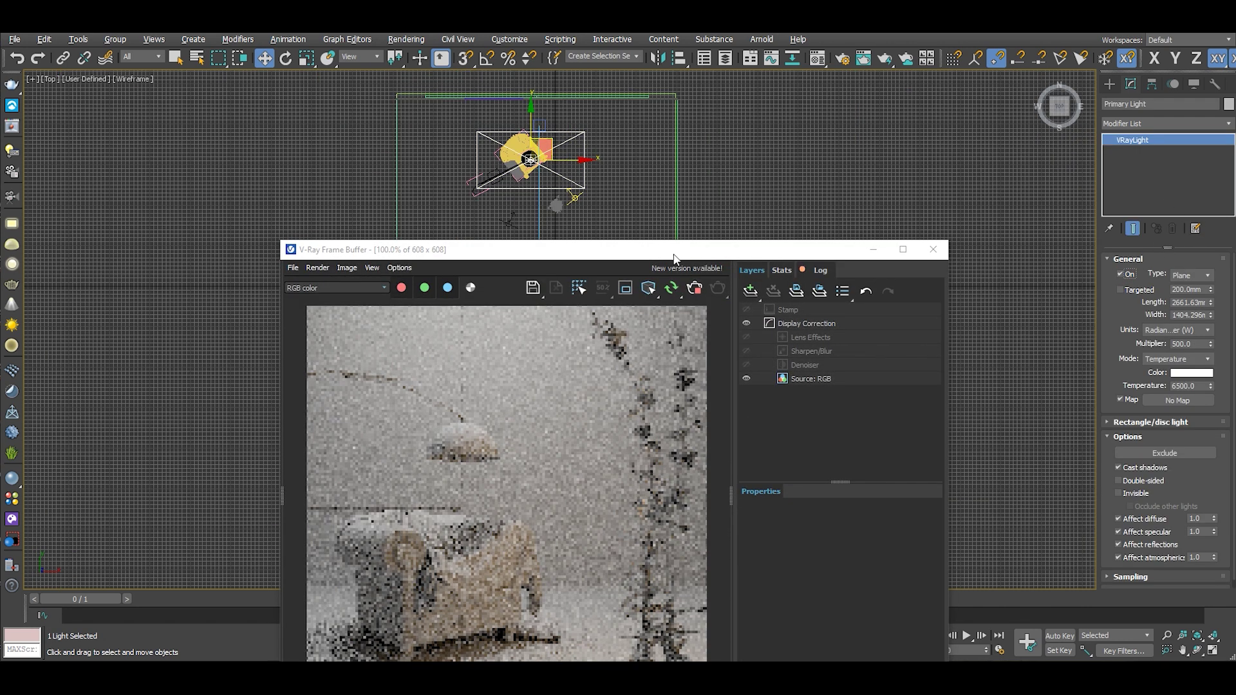
pyautogui.moveTo(679, 250); pyautogui.dragTo(754, 147)
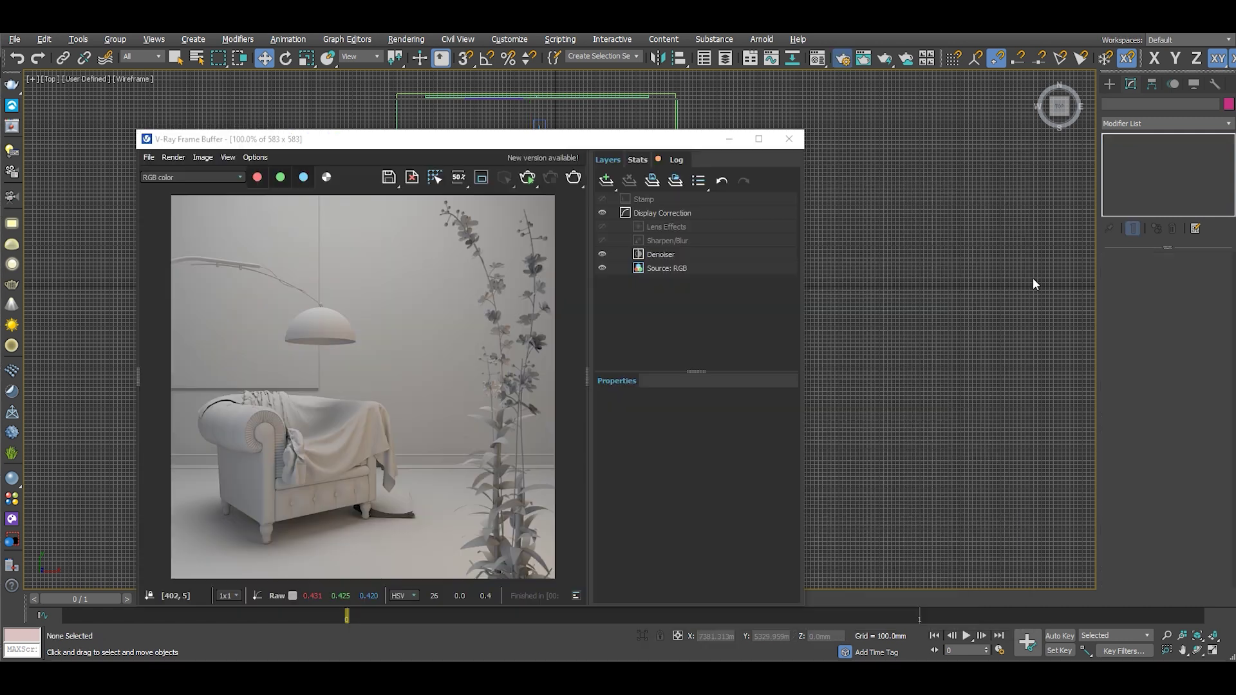
# Step: In Render Setup, close the frame buffer and uncheck Override mtl under V-Ray Global switches
pyautogui.press('F10')
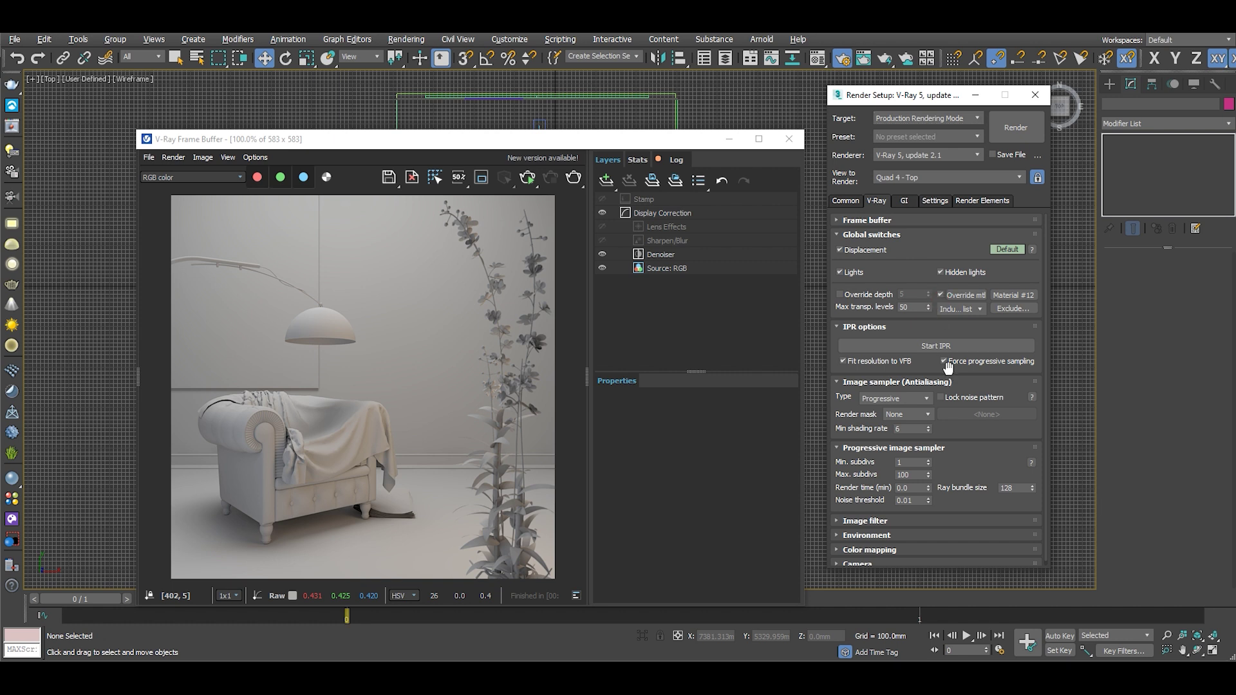
pyautogui.click(789, 141)
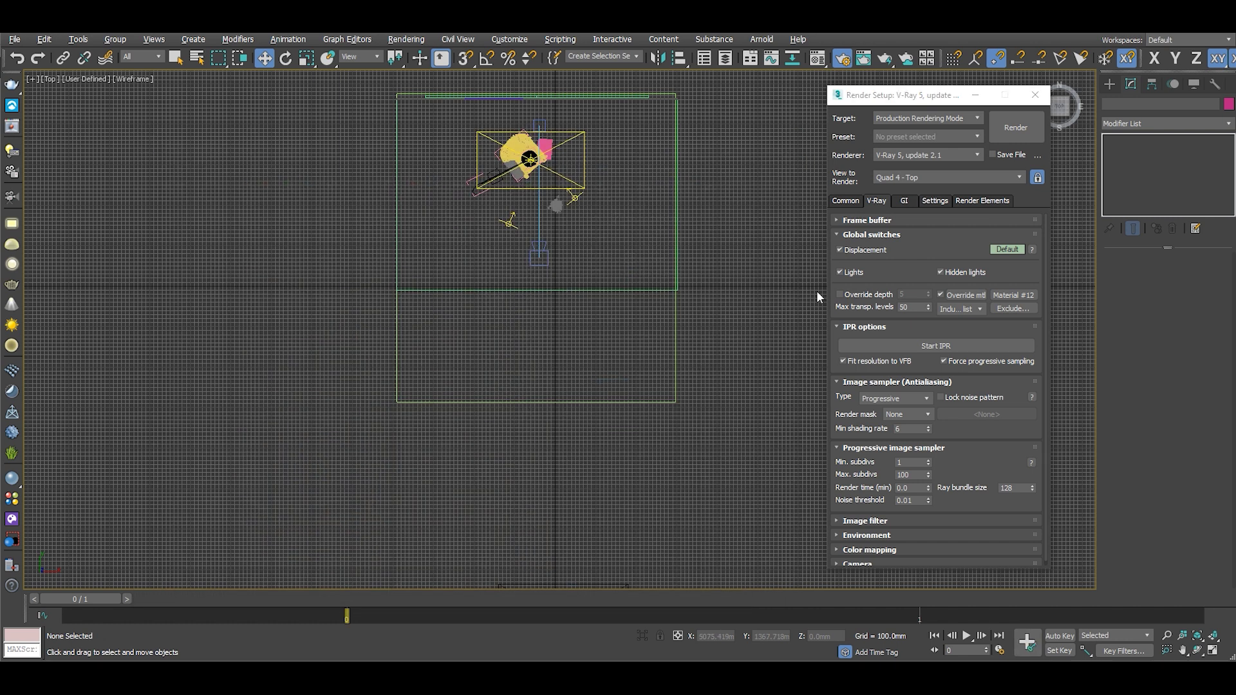
pyautogui.click(941, 296)
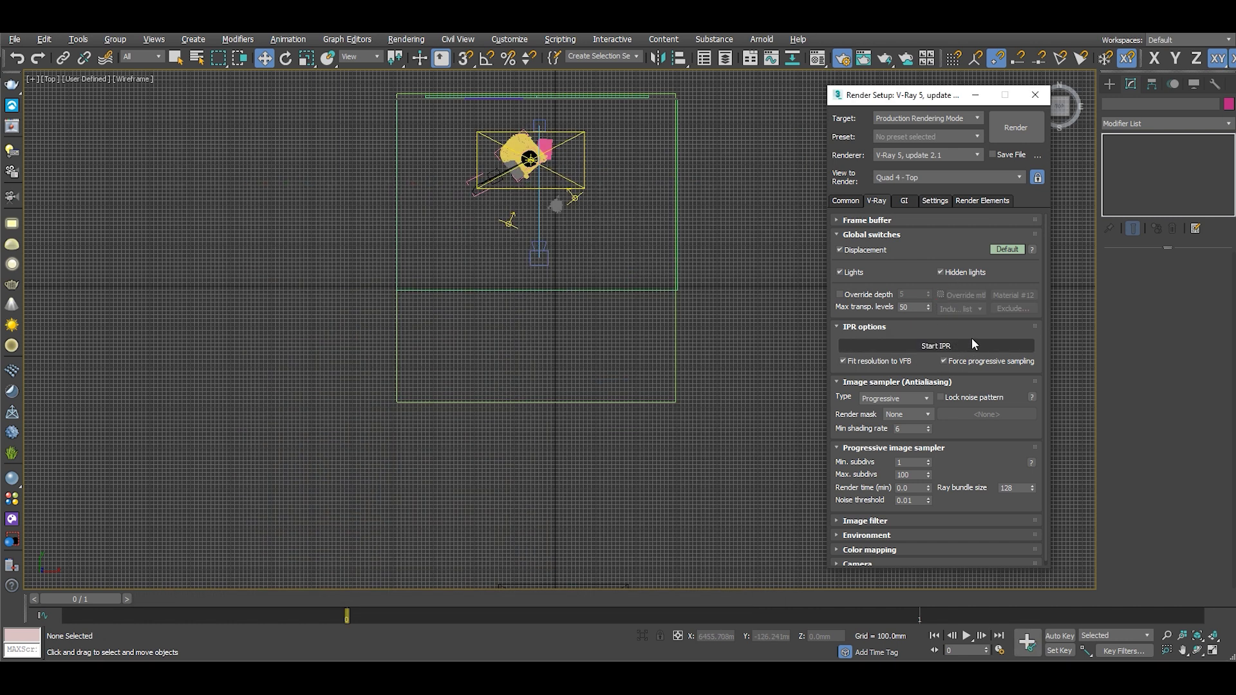
# Step: Start IPR to render the full-colour scene with its own materials, frame buffer moved right
pyautogui.click(952, 346)
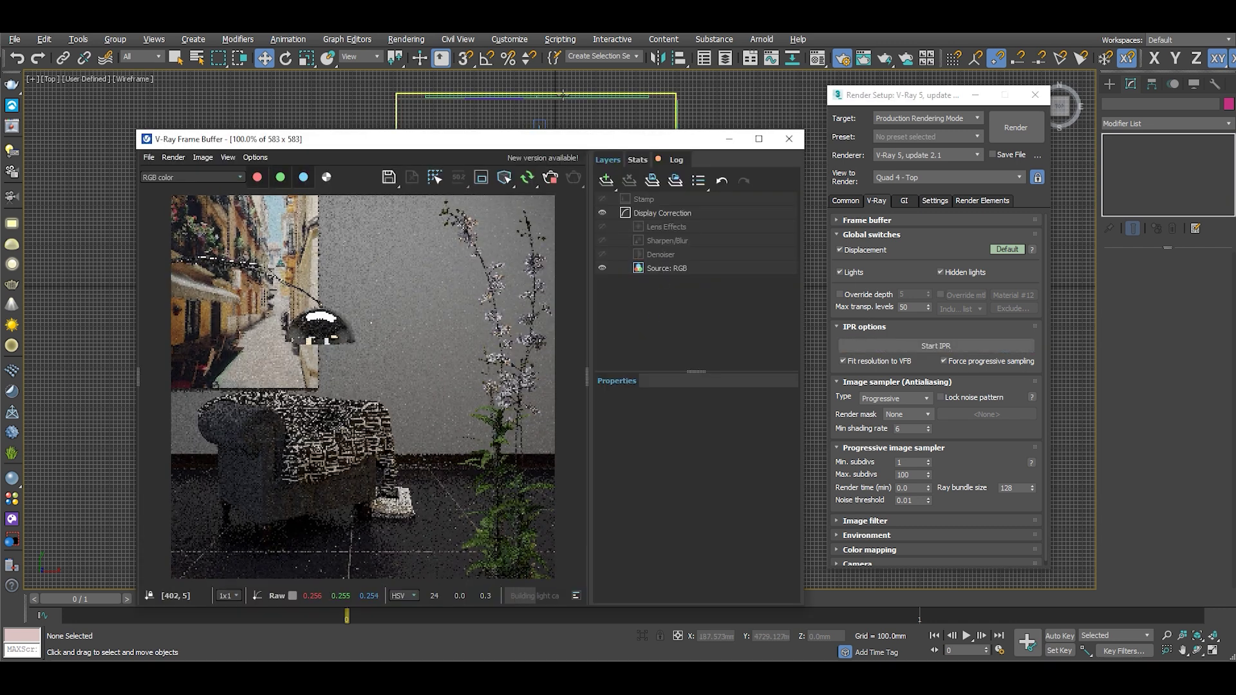
pyautogui.moveTo(538, 138); pyautogui.dragTo(588, 90)
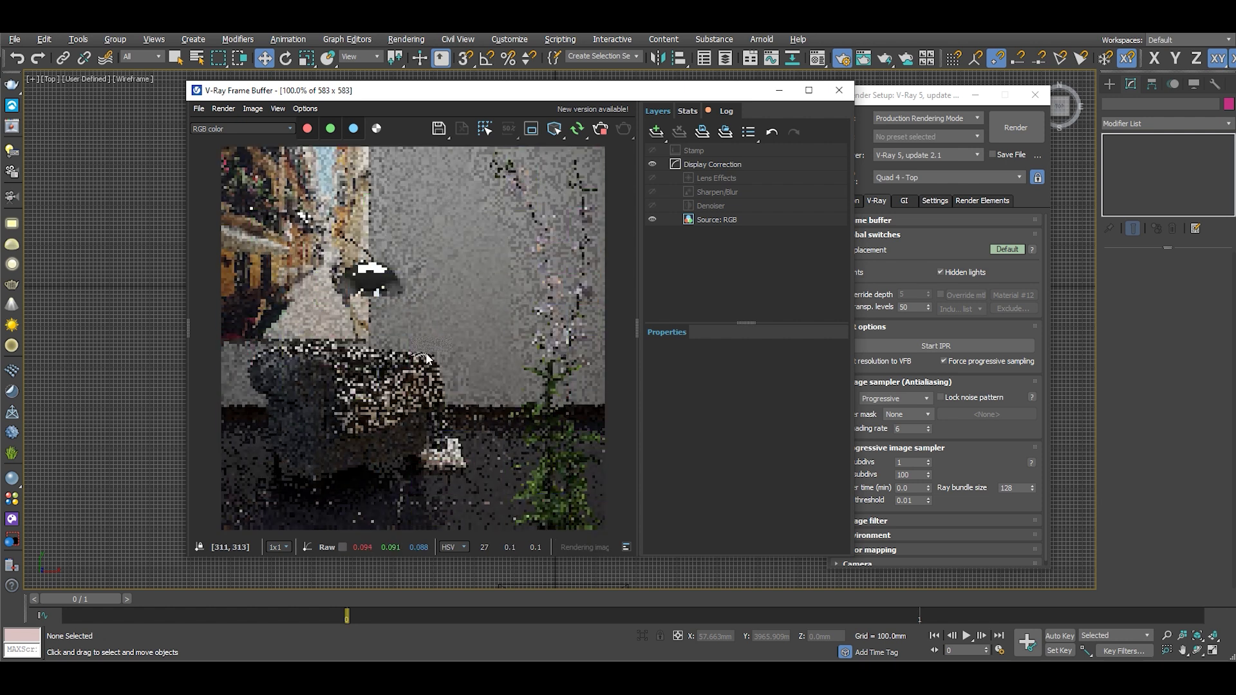
pyautogui.moveTo(557, 92); pyautogui.dragTo(738, 96)
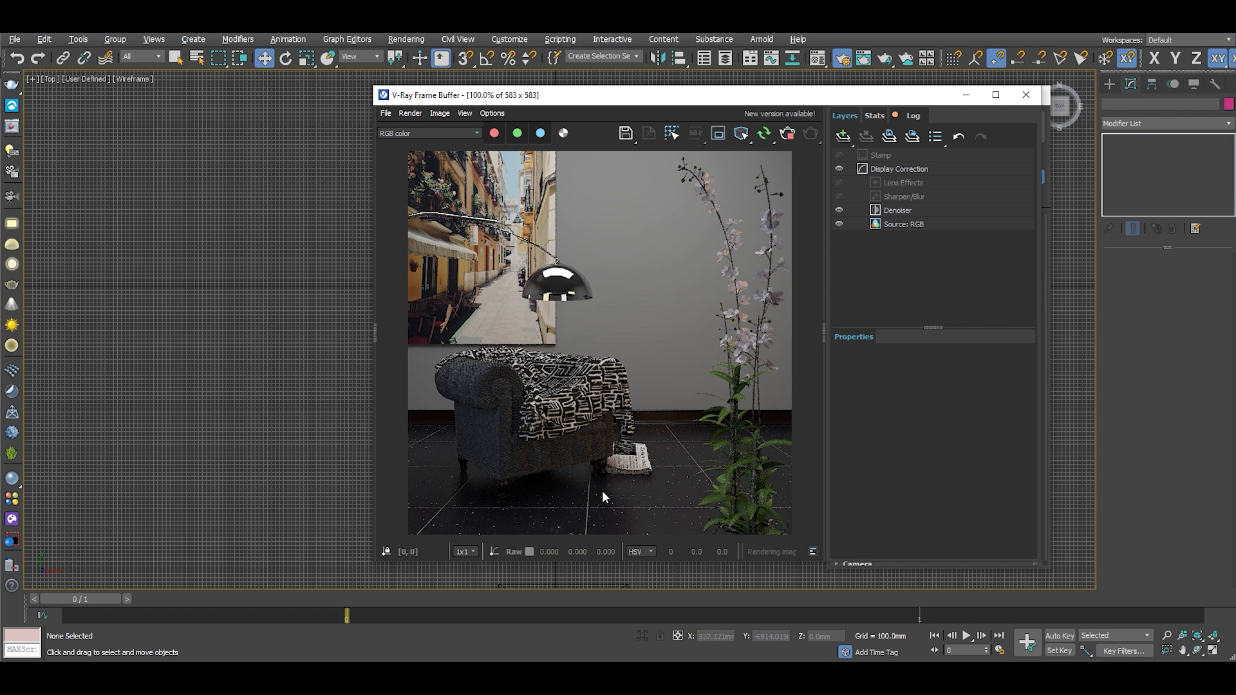
pyautogui.scroll(-1, 581, 453)
pyautogui.scroll(1, 572, 380)
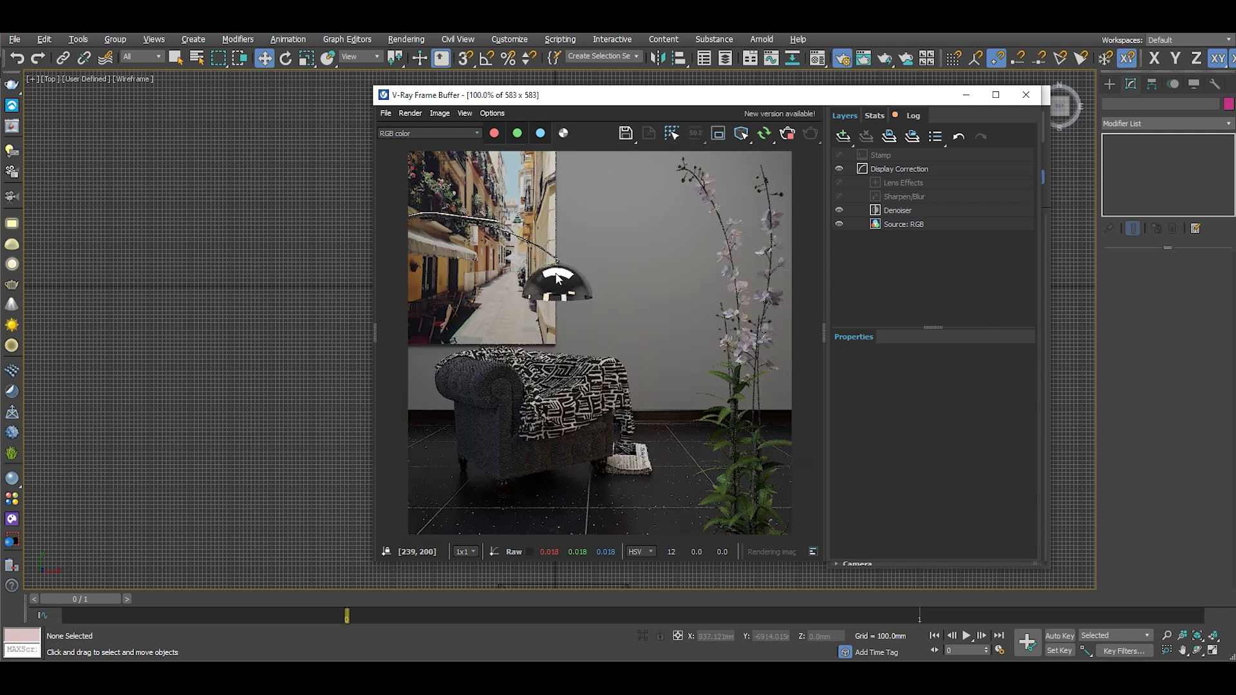